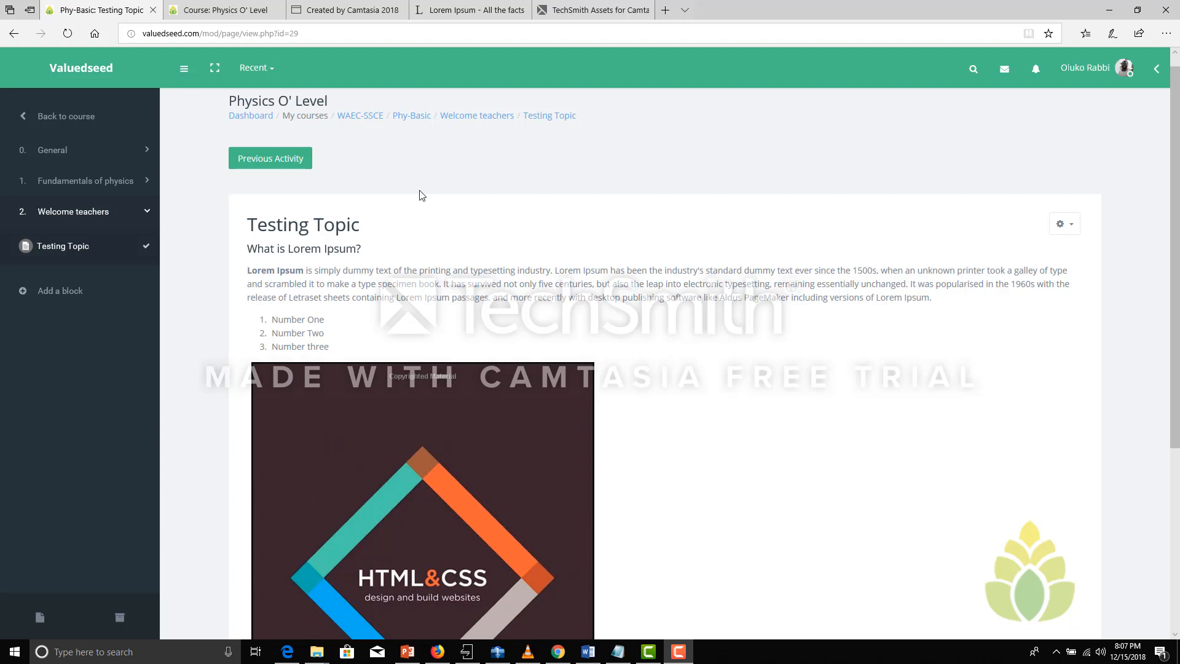
Return from the Testing Topic page to the Phy-Basic course and turn editing on
left_click(410, 120)
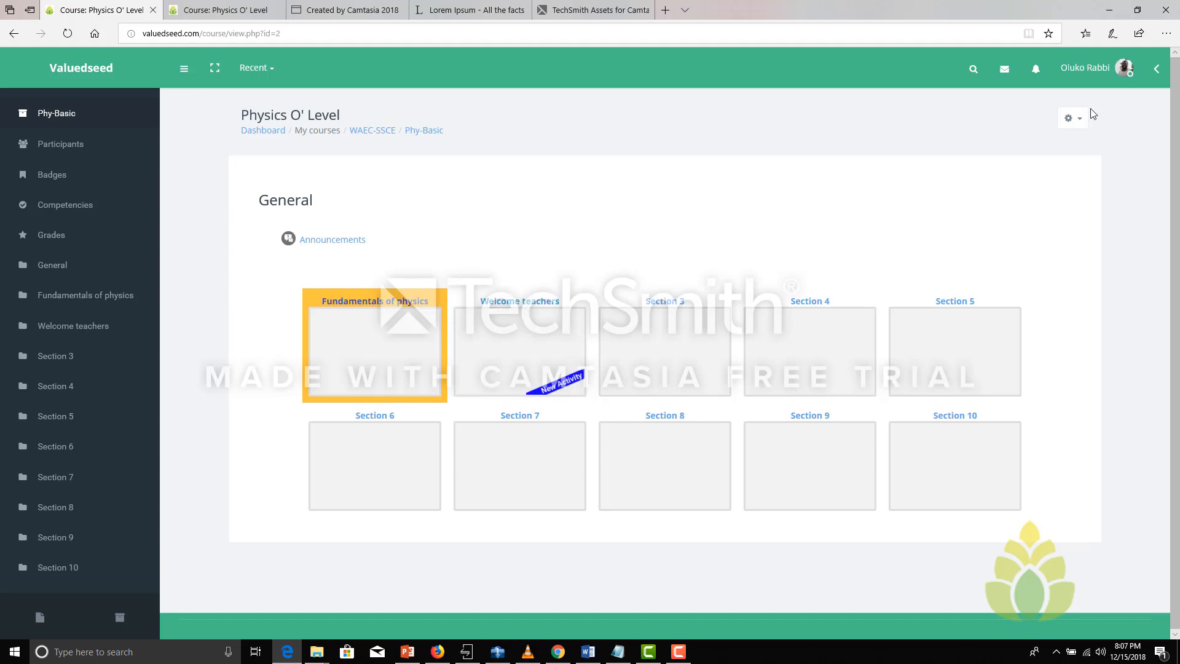
left_click(1080, 121)
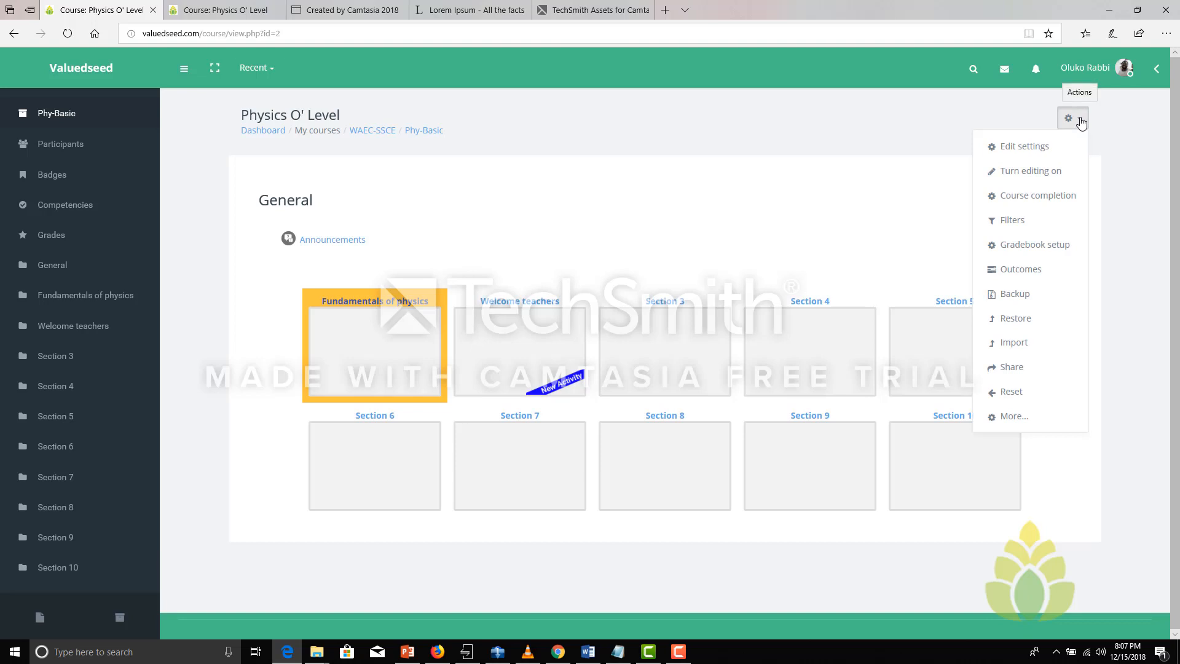
left_click(1018, 177)
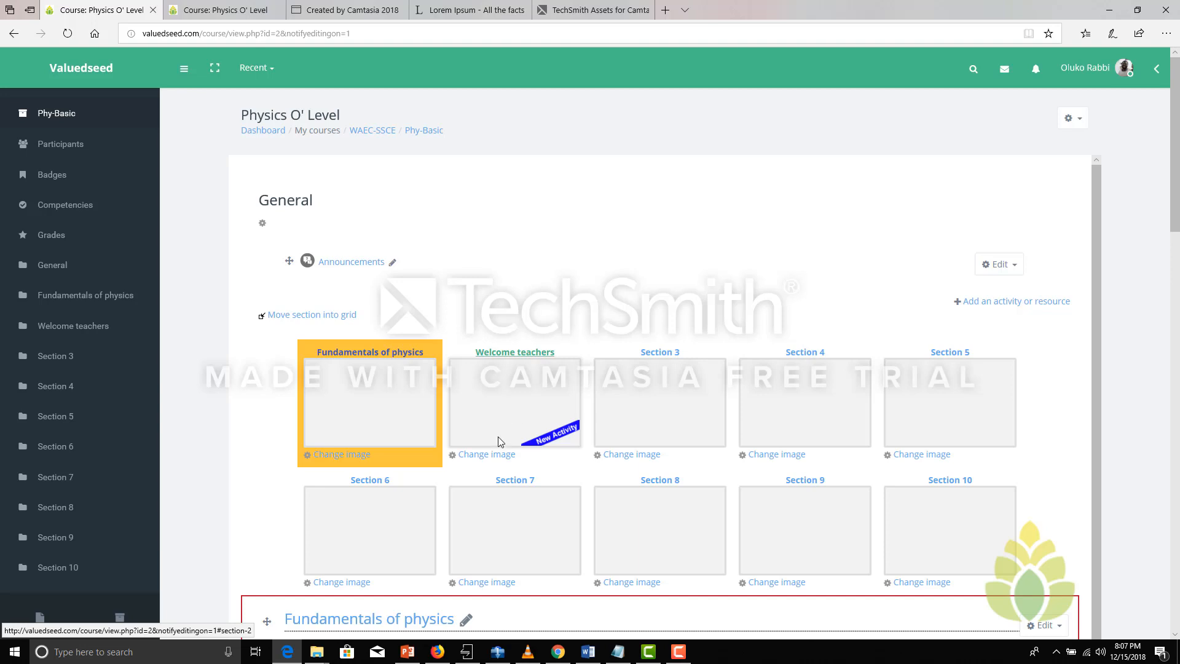
Choose the image i4yek from the Downloads folder as the upload for the Welcome teachers section's grid picture
left_click(478, 455)
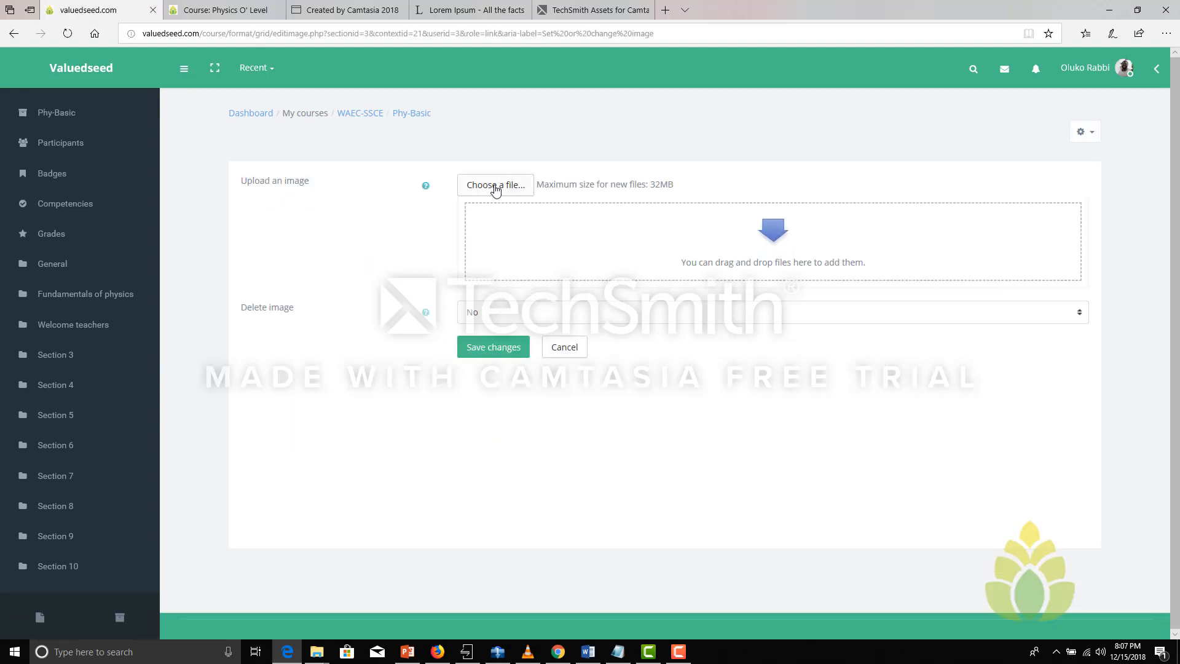
left_click(495, 188)
left_click(381, 305)
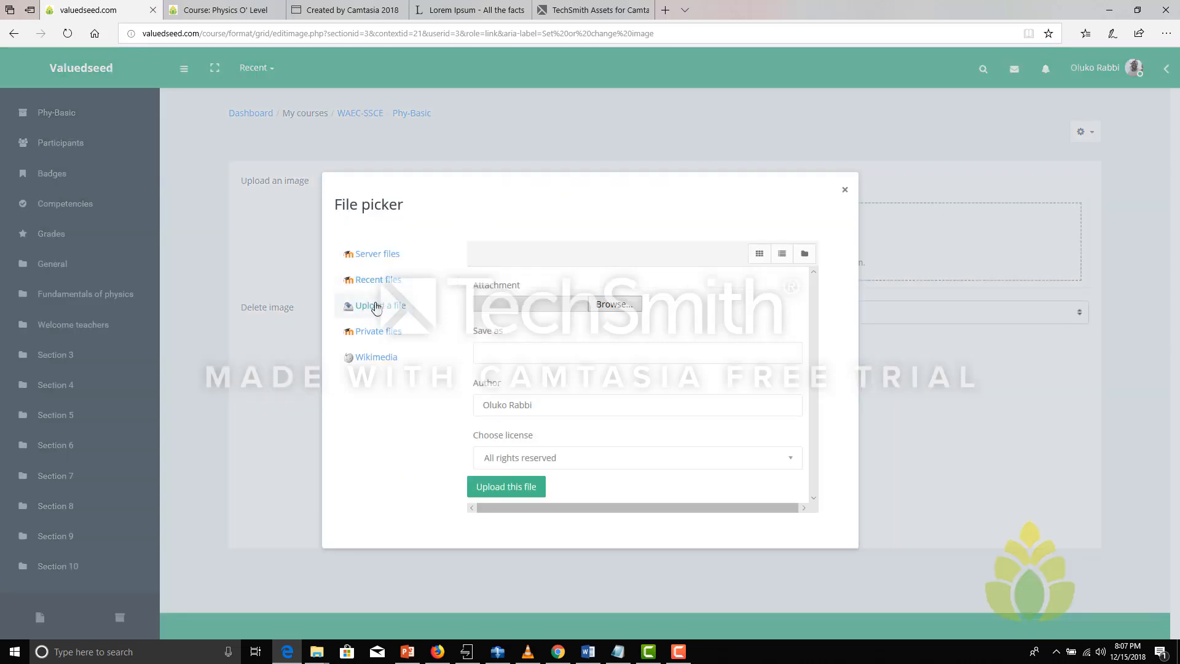
left_click(615, 306)
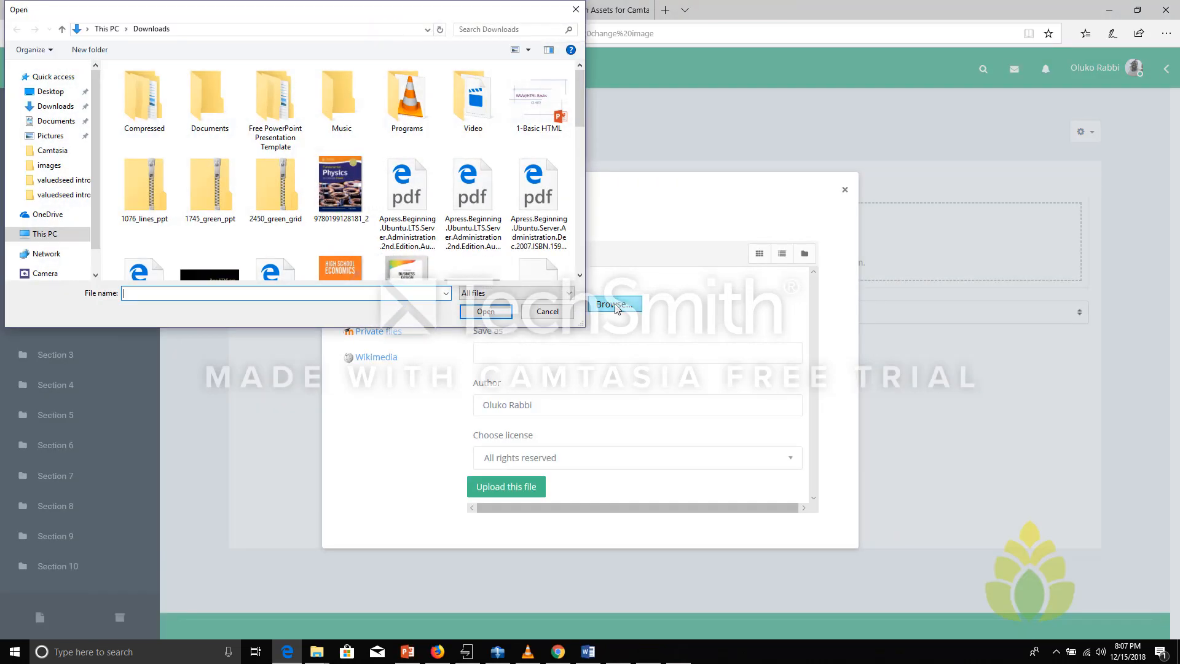
left_click_drag(578, 110, 559, 186)
left_click(329, 197)
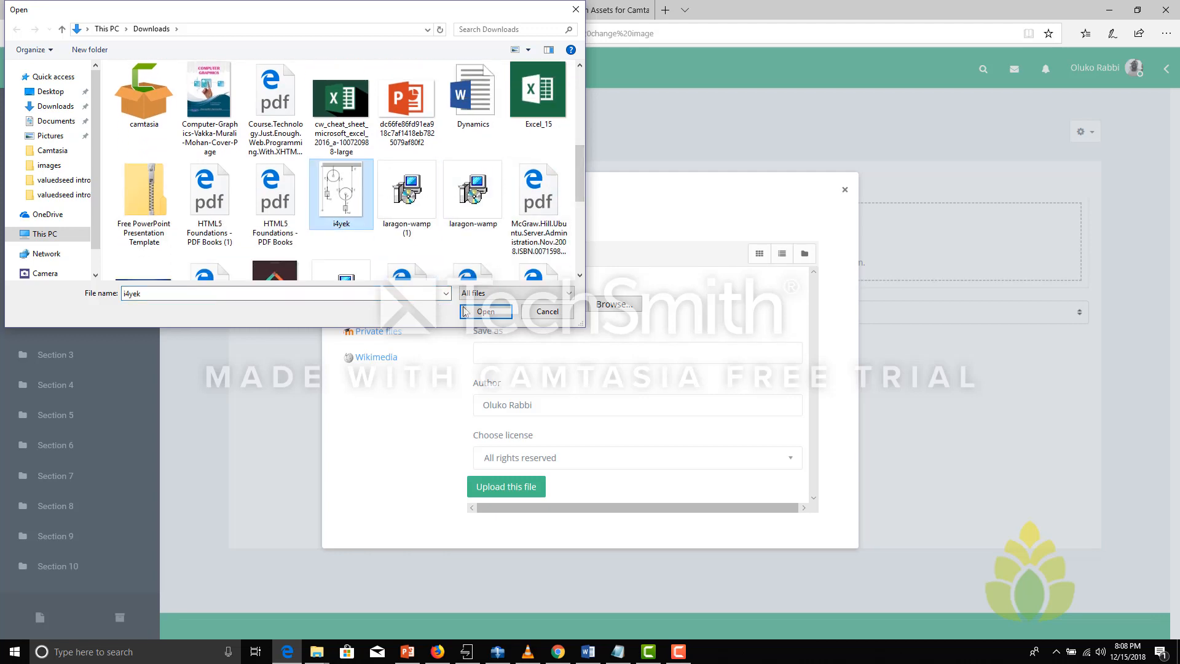
left_click(486, 312)
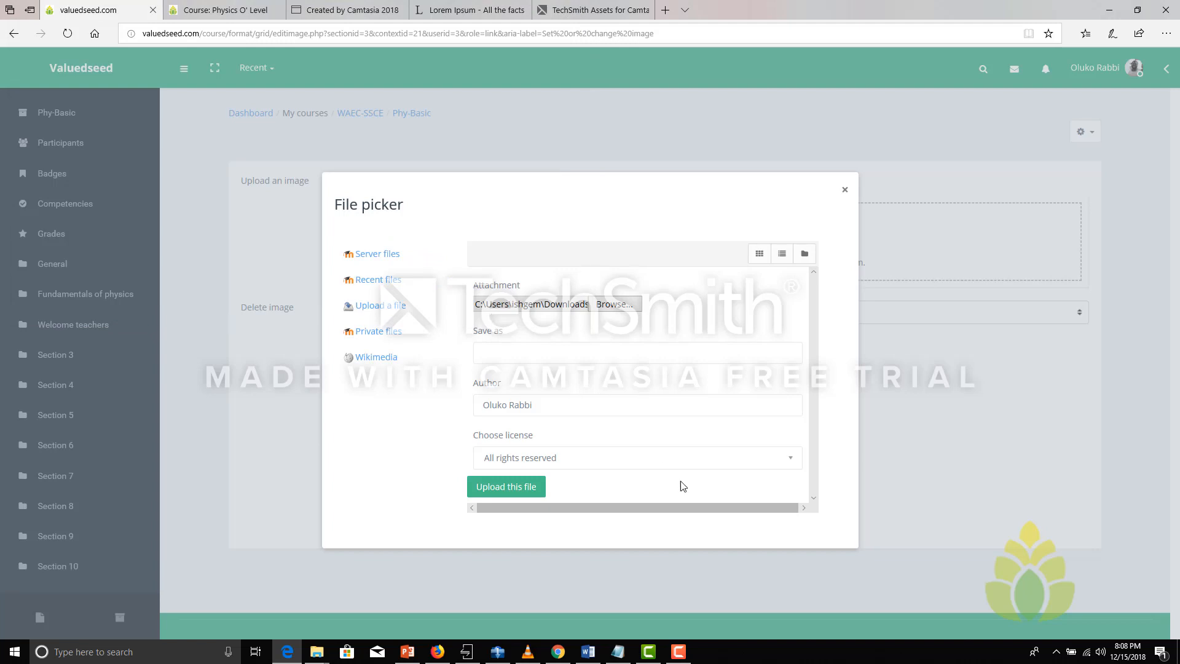
Upload the chosen image under the name Dynamics and save it as the section's picture
left_click(530, 361)
type("Dynami")
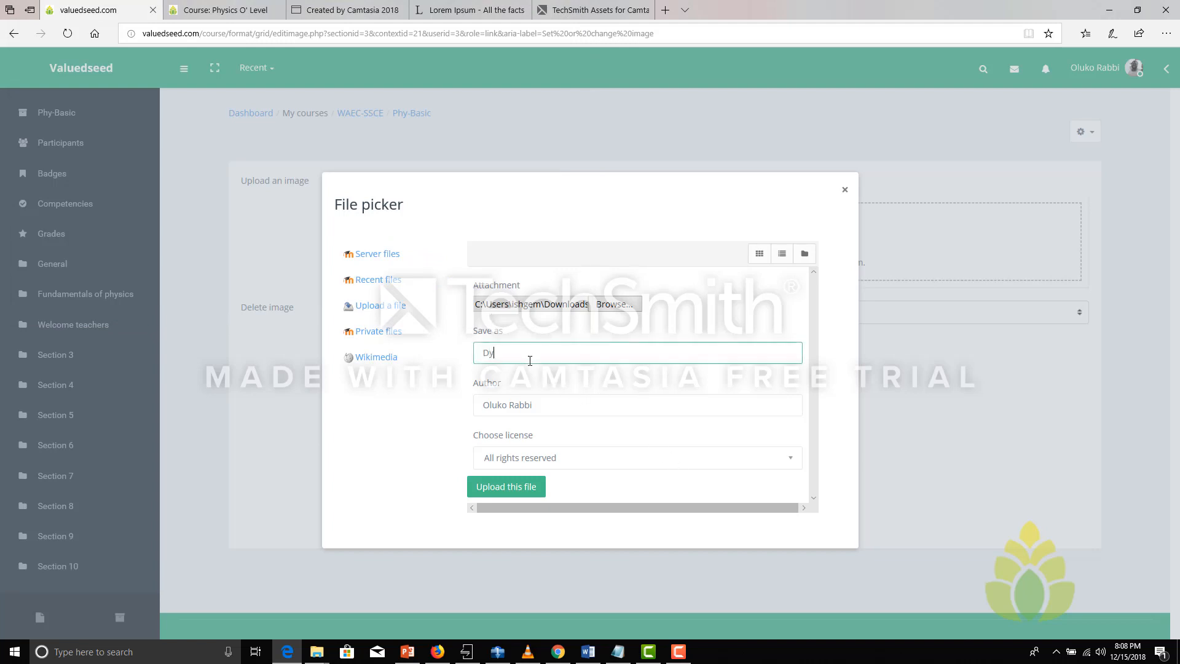
type("cs")
left_click(514, 488)
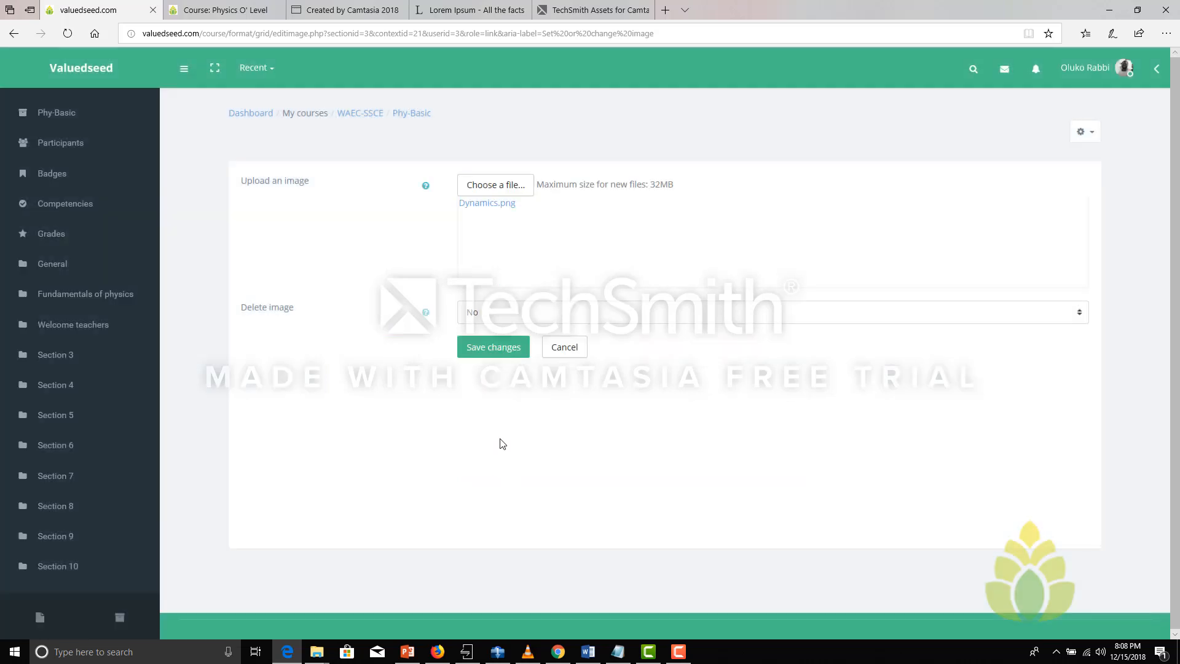
left_click(495, 350)
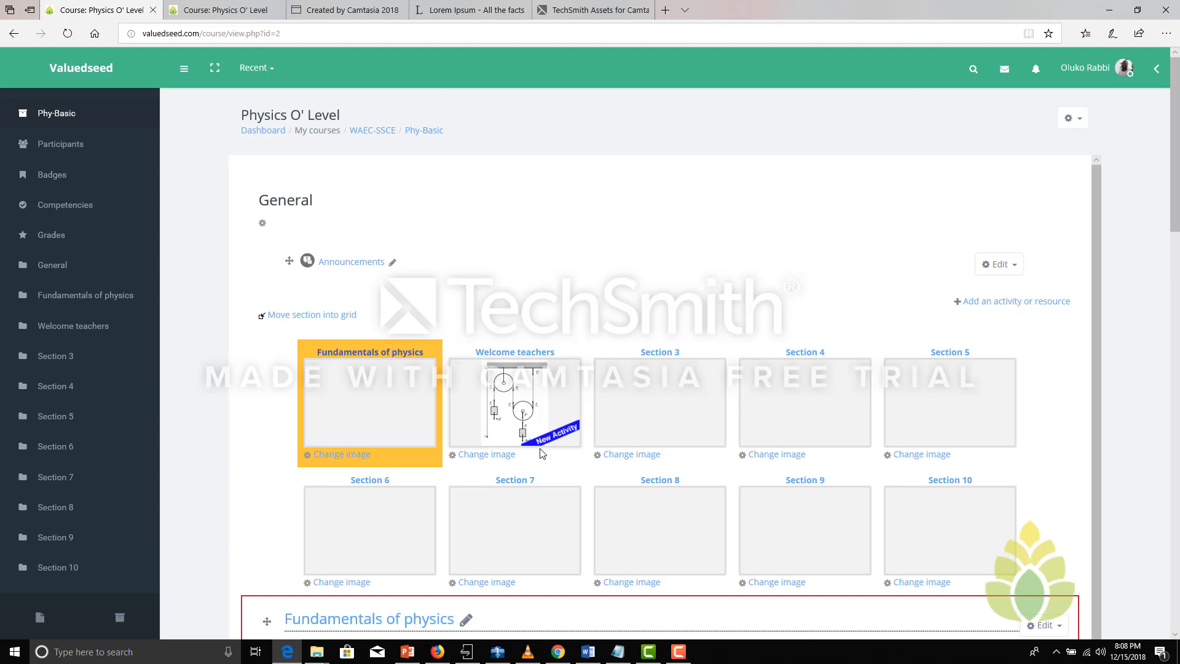
Switch to Word to view the Dynamics document's opening pages, and return to the course in the browser
left_click(587, 652)
left_click(507, 318)
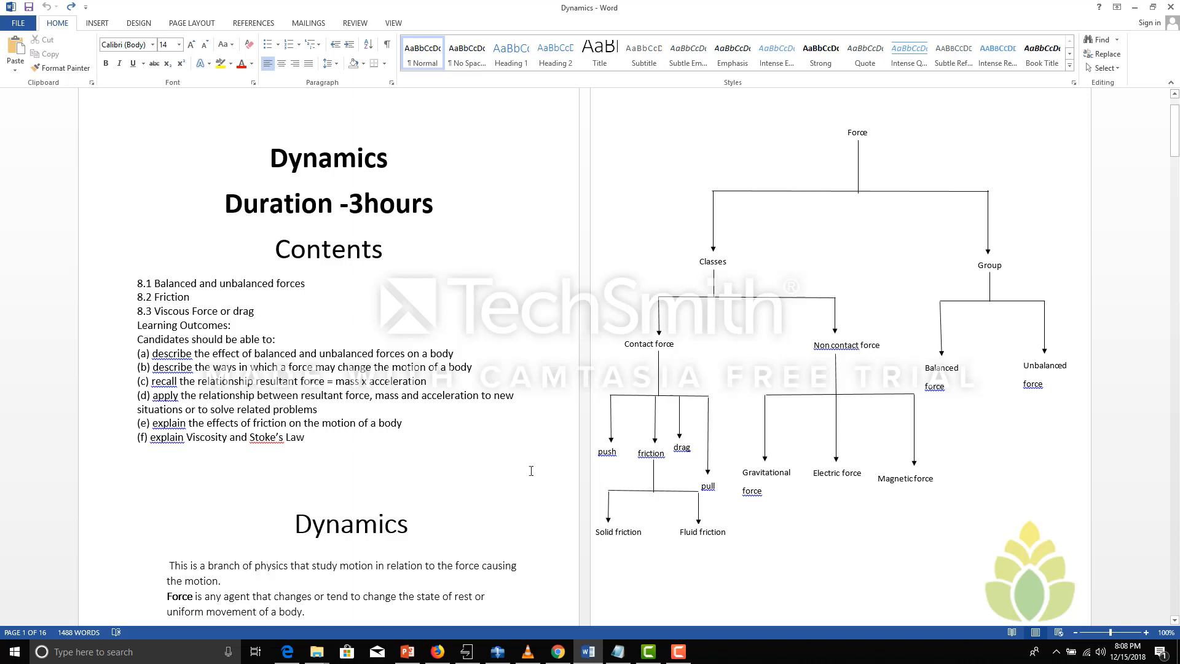
left_click(287, 651)
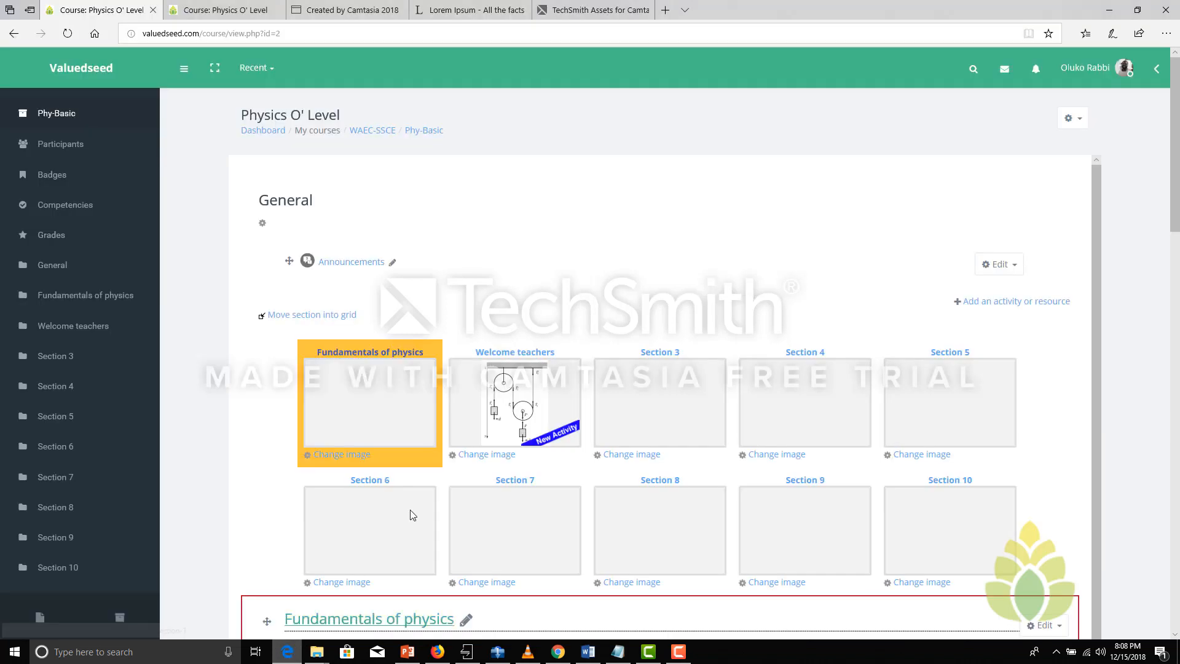
Open the Welcome teachers section for editing and change its section name to Dynamics
left_click(556, 381)
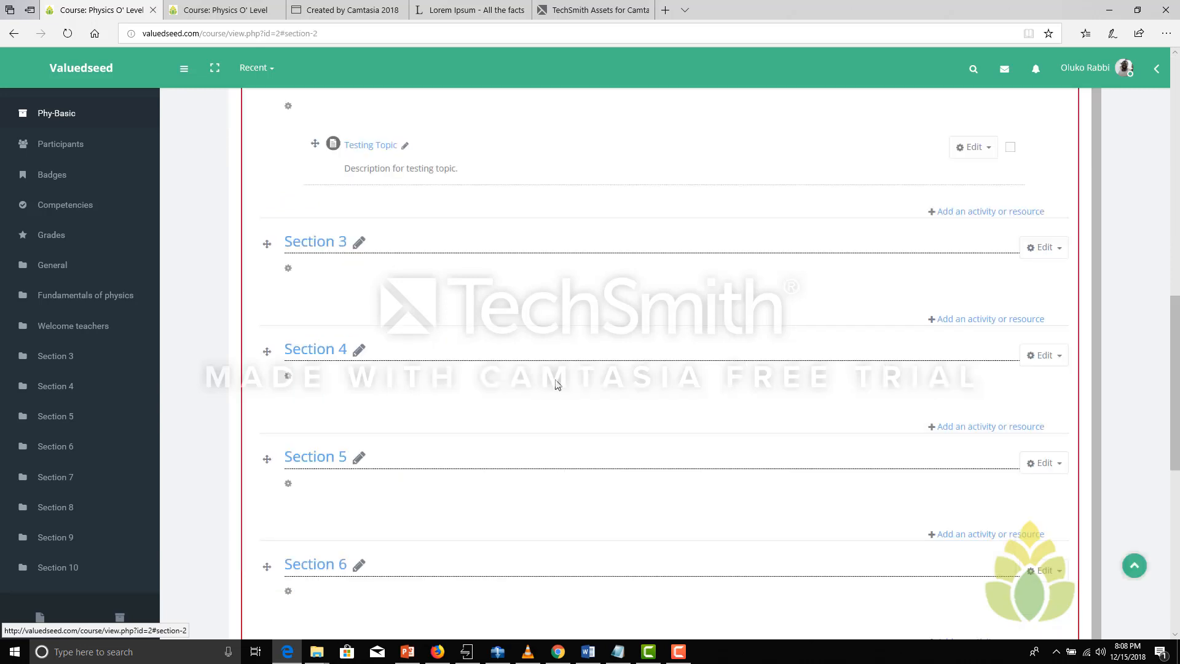
left_click_drag(1174, 344, 1177, 270)
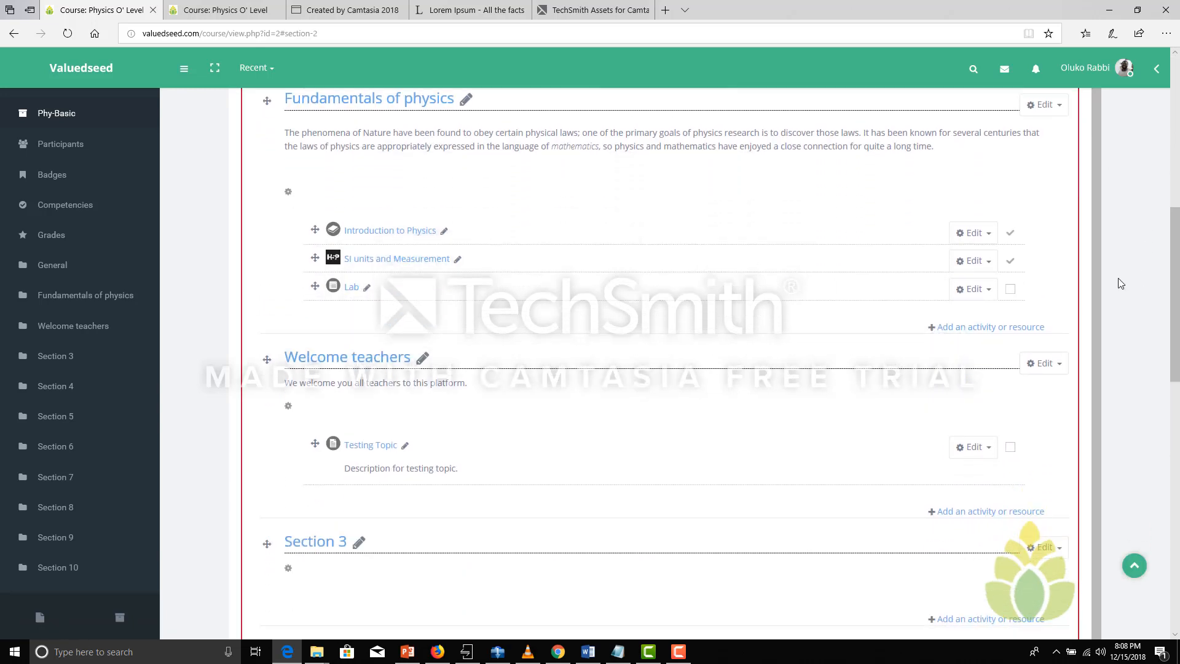
left_click(1047, 364)
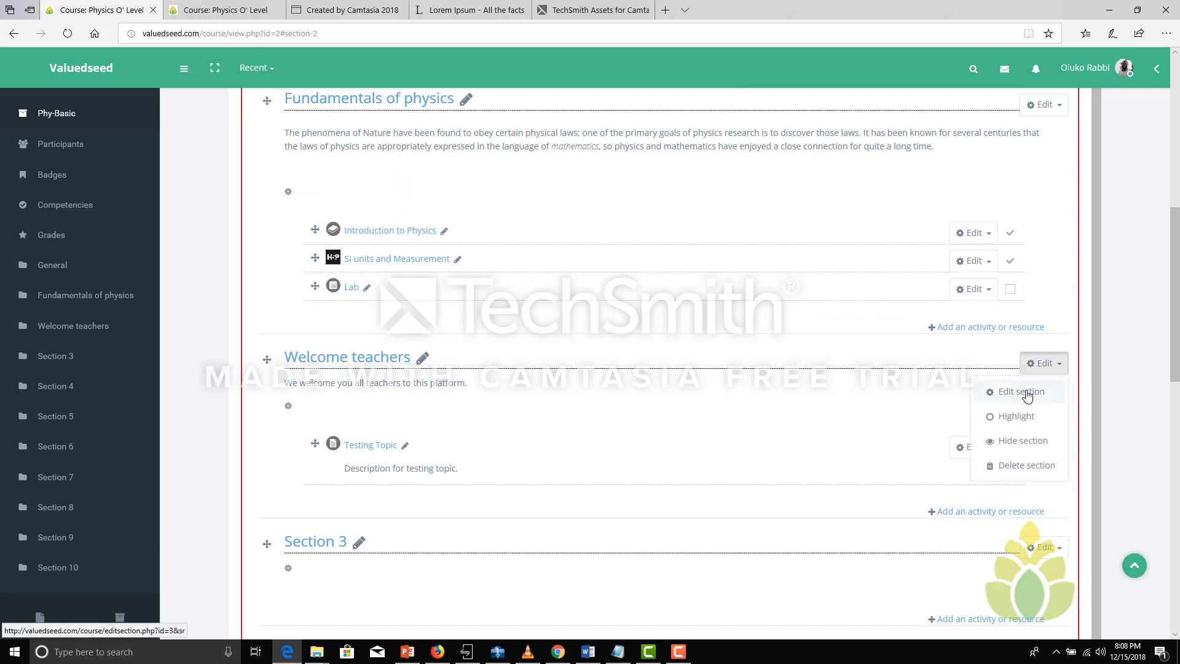
left_click(1022, 389)
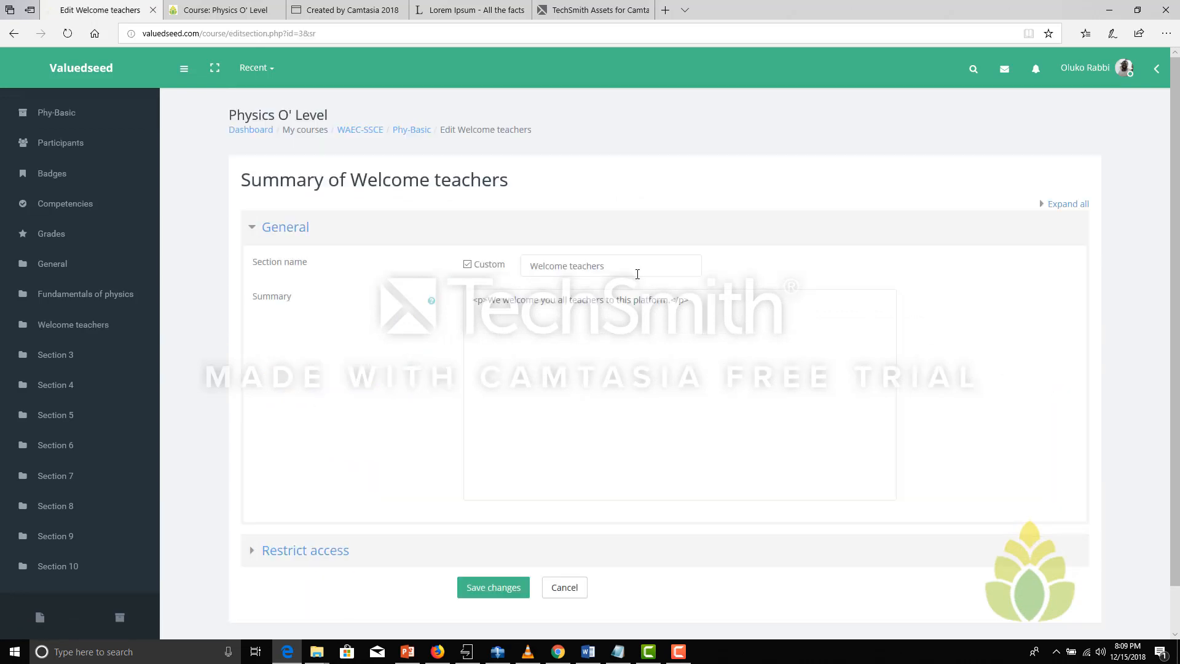
left_click(498, 266)
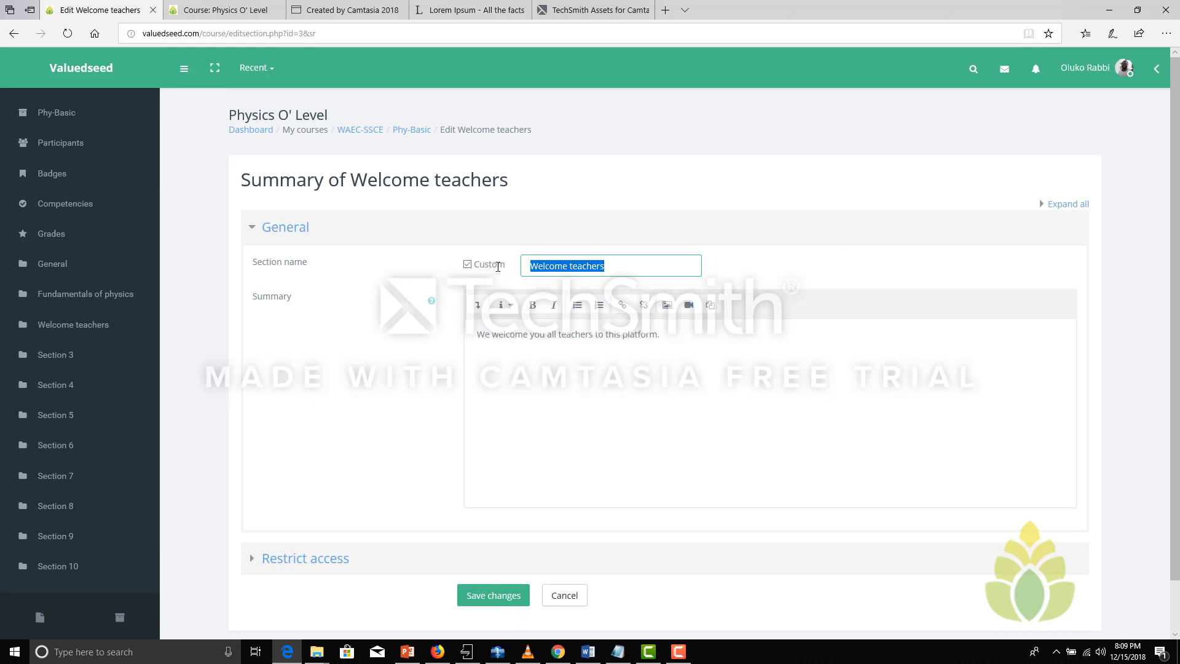
type("Dyna")
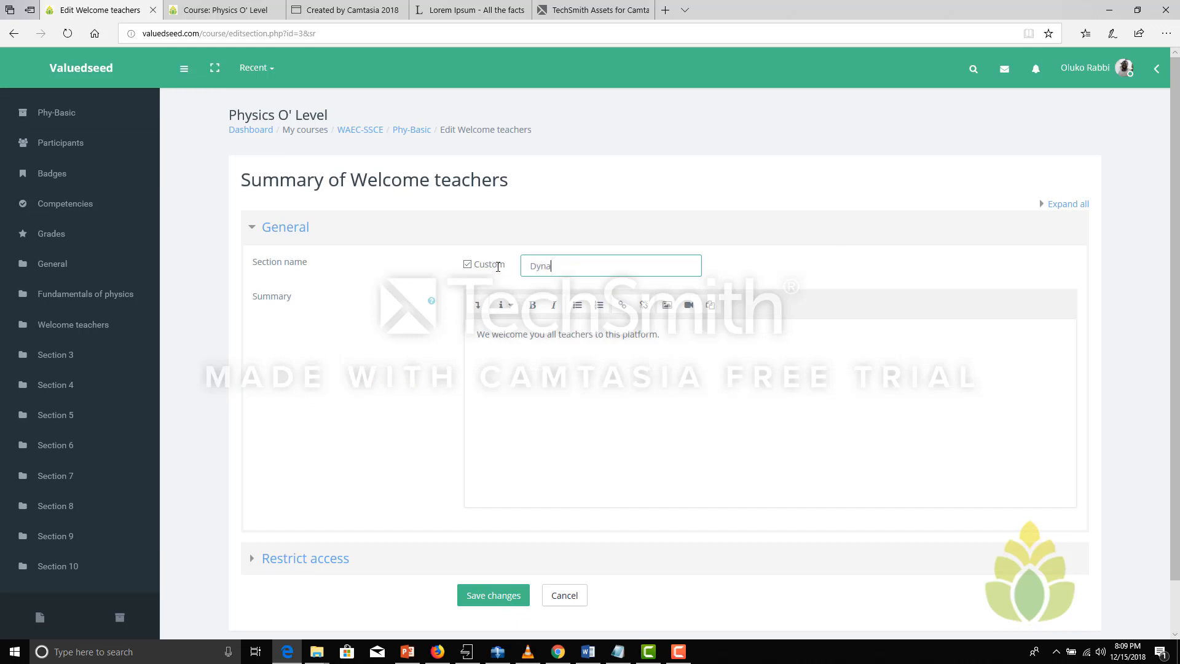
type("mics")
In the Word document, copy the sentence under the Dynamics heading that defines it as a branch of physics
left_click(588, 651)
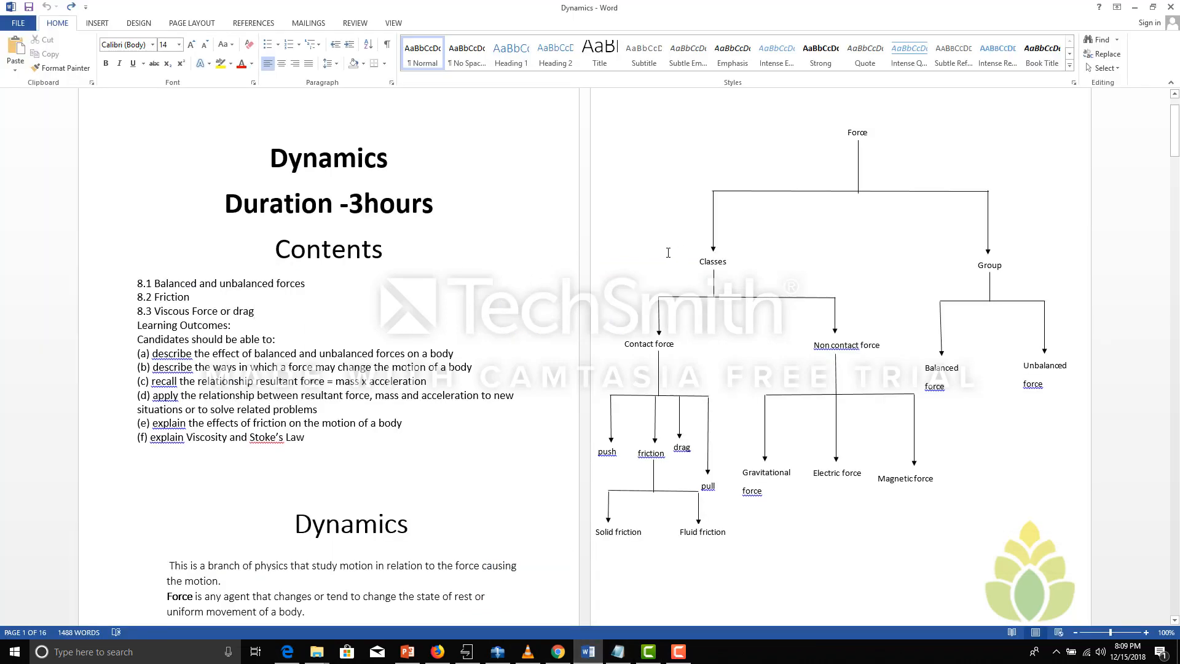
scroll(290, 236, "down", 8)
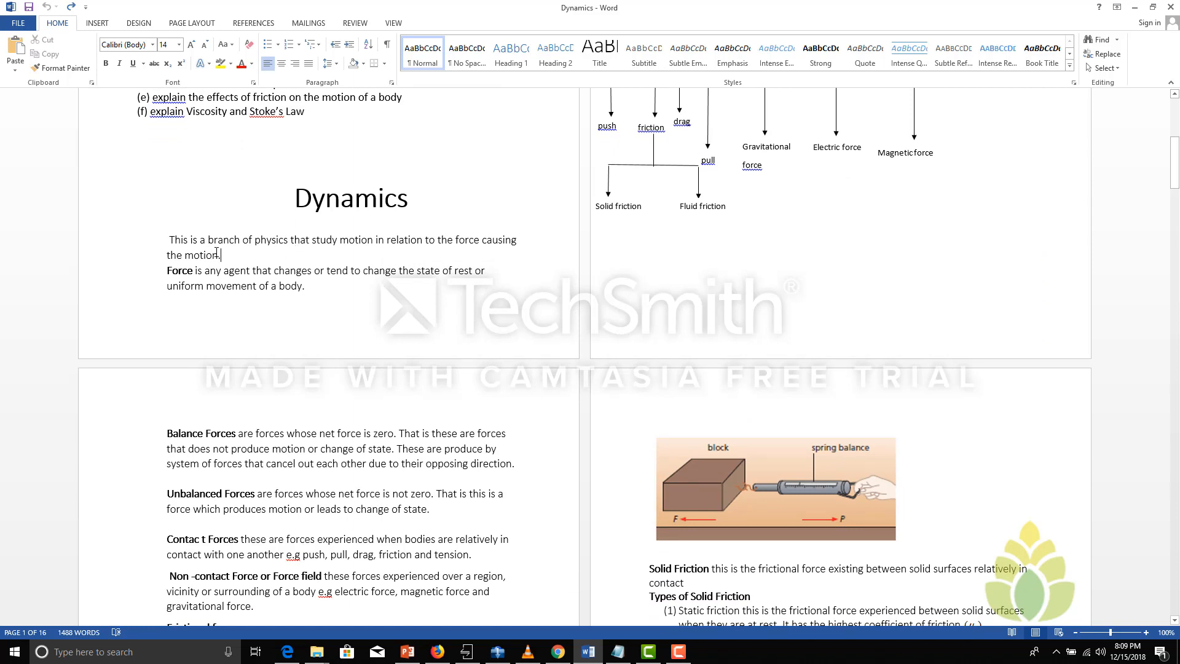
left_click_drag(221, 255, 182, 244)
right_click(183, 244)
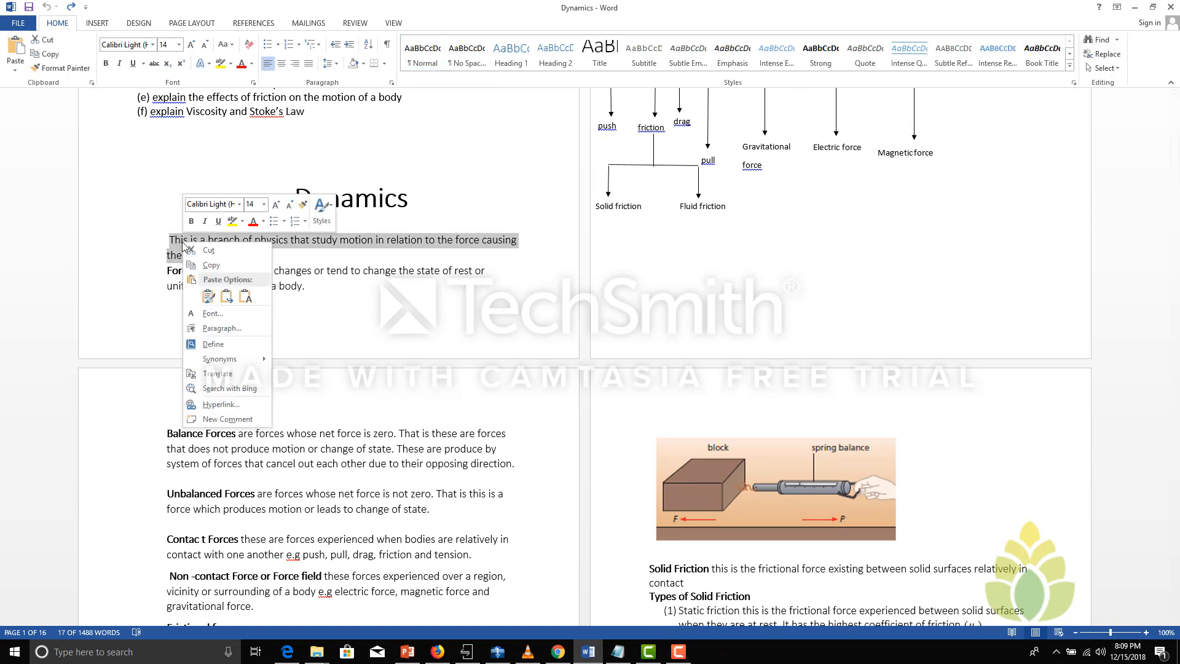
left_click(210, 265)
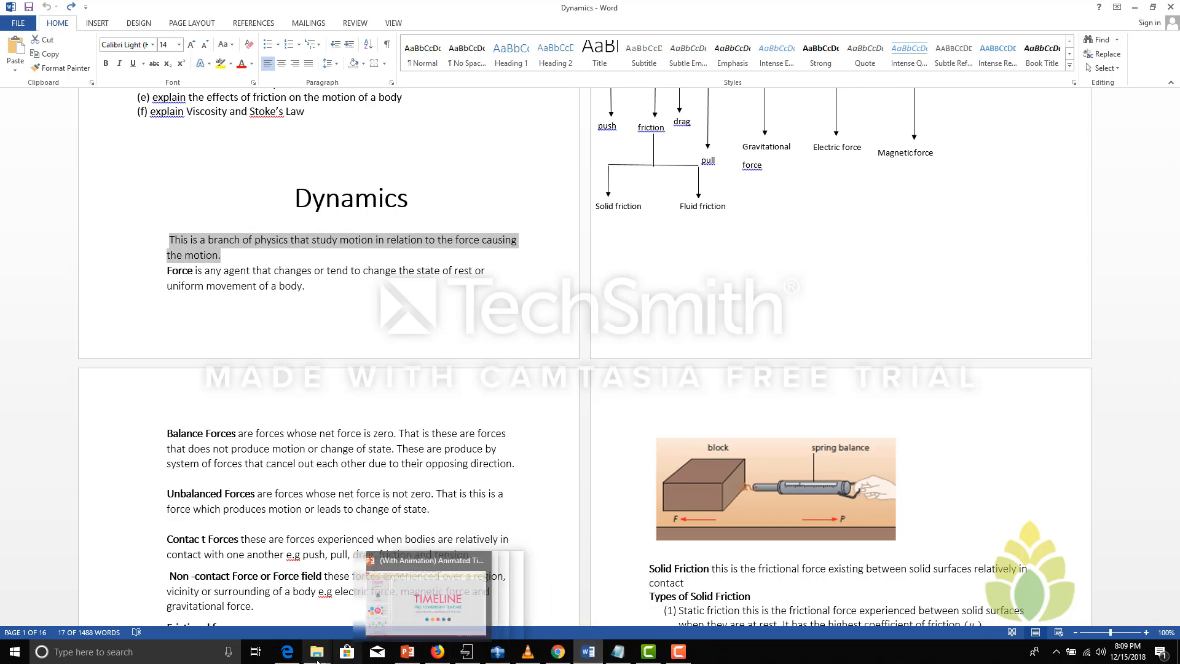
Back in the browser, replace the section's welcome summary with the copied definition of dynamics
left_click(288, 652)
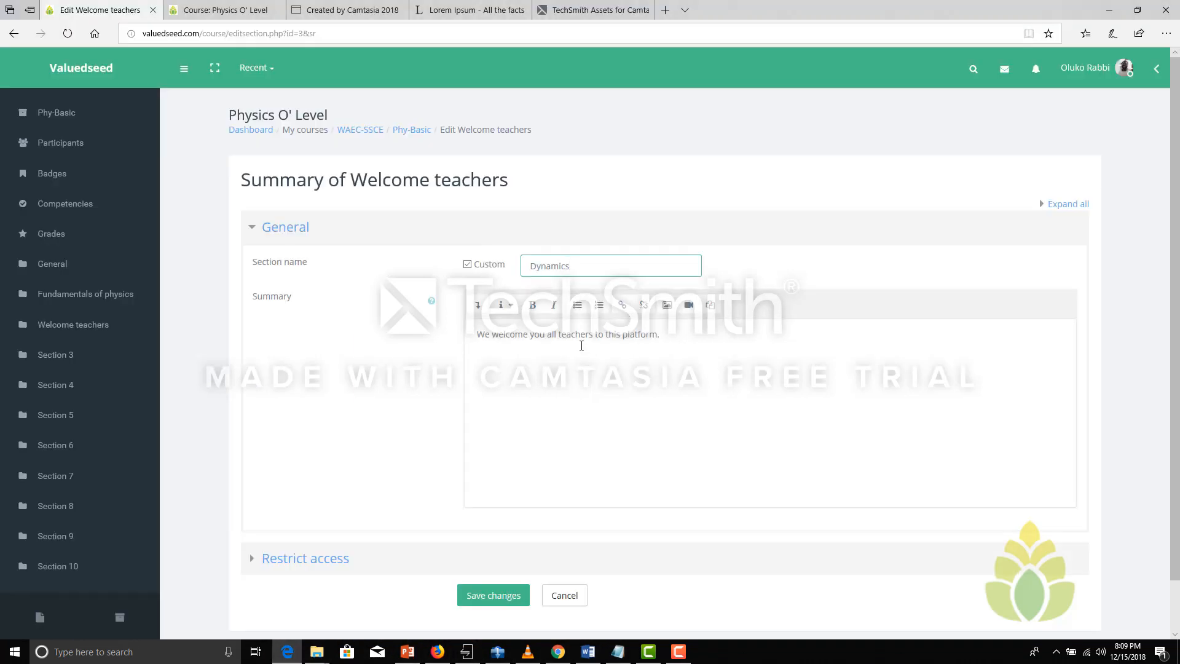
left_click_drag(669, 335, 478, 337)
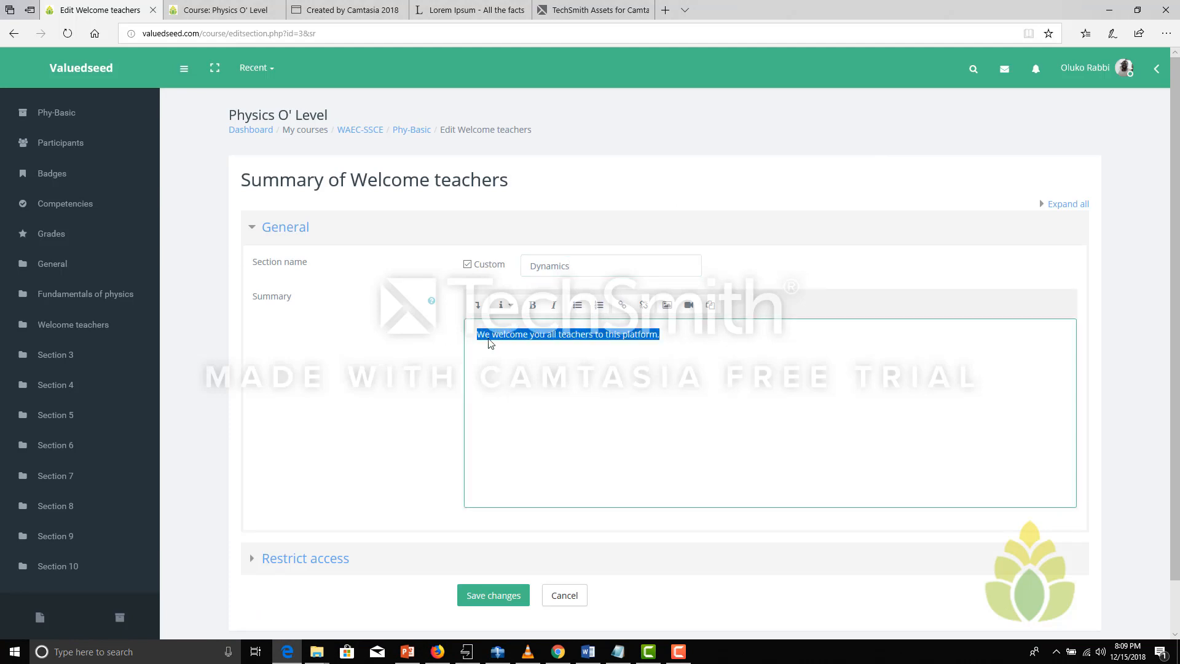
key("ctrl+v")
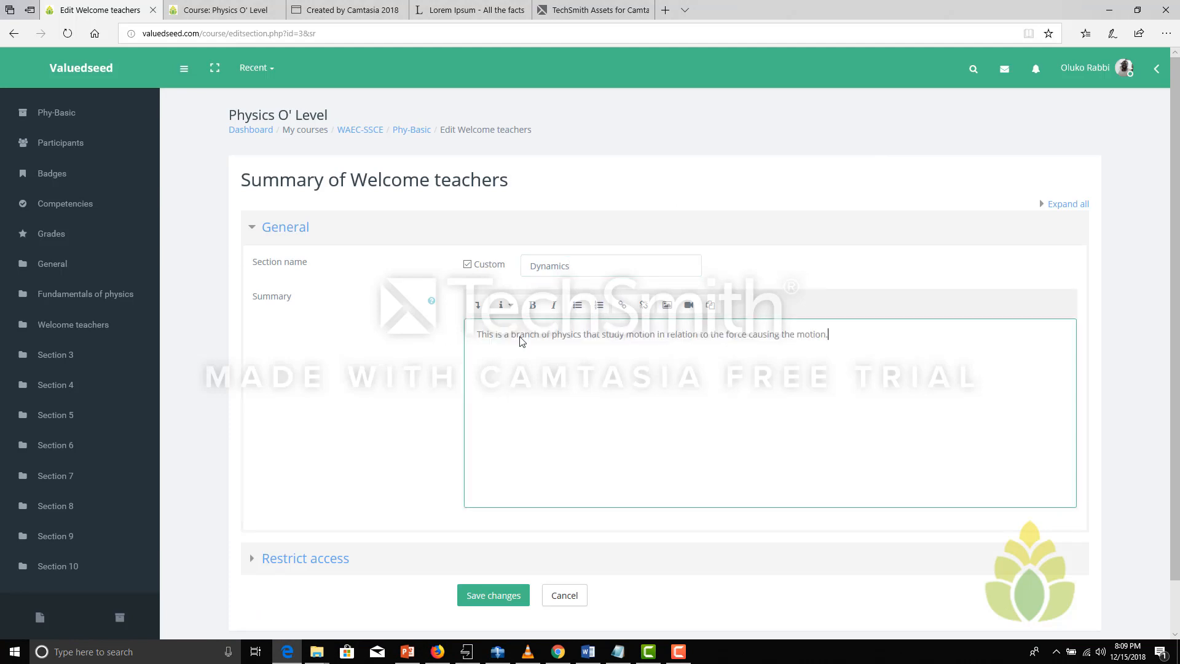
Apply a paragraph style to the whole pasted summary text and save the section changes
left_click(480, 335)
left_click_drag(836, 330, 435, 337)
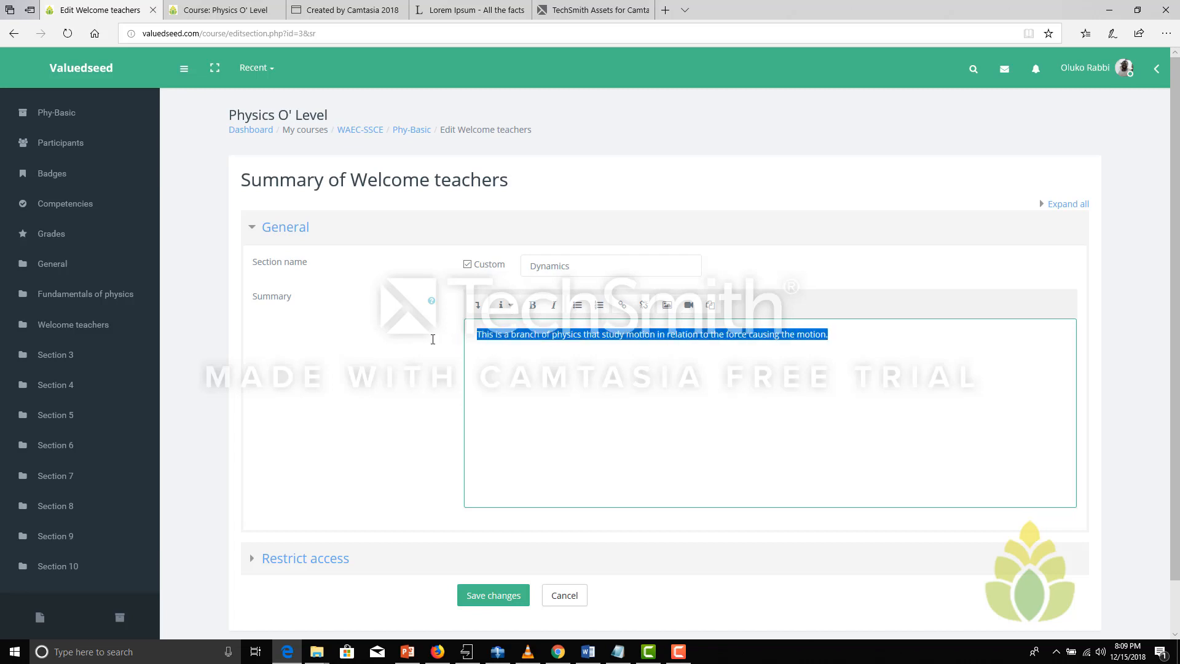
left_click(512, 306)
left_click(540, 384)
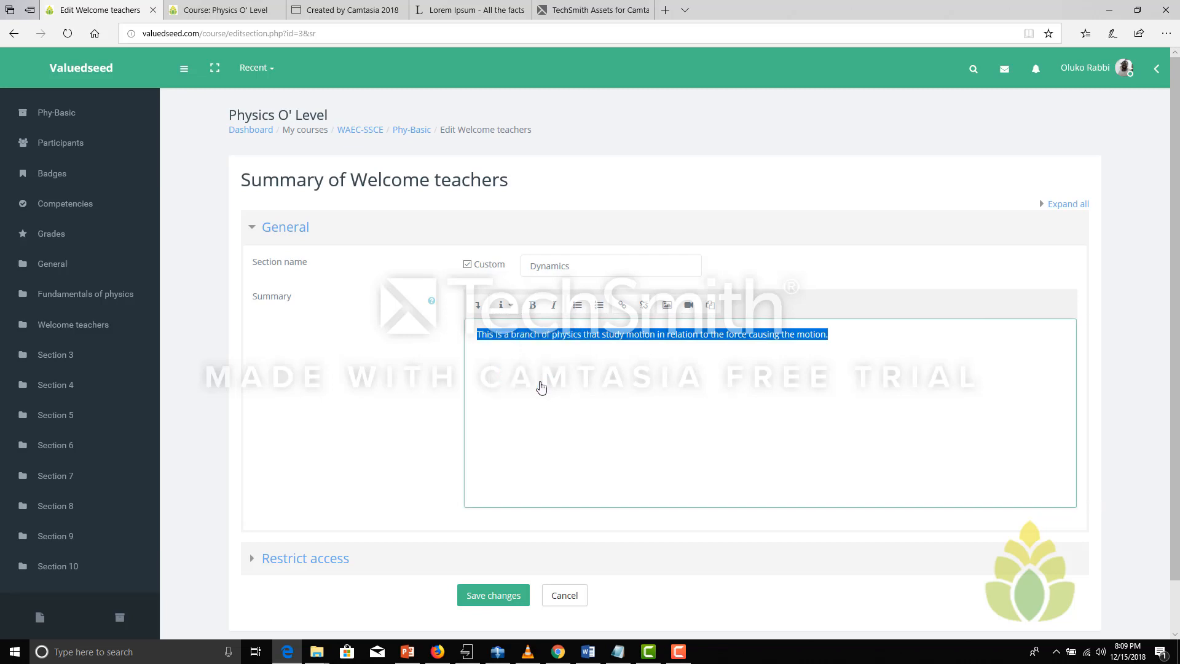
left_click(541, 379)
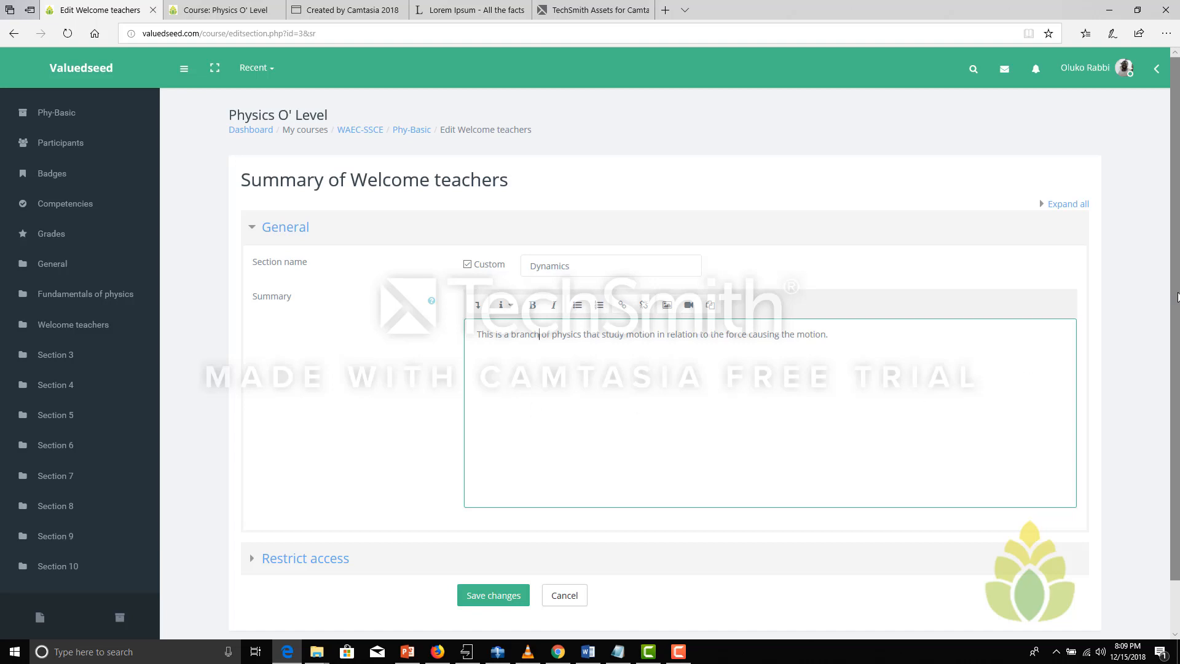
scroll(1175, 296, "down", 1)
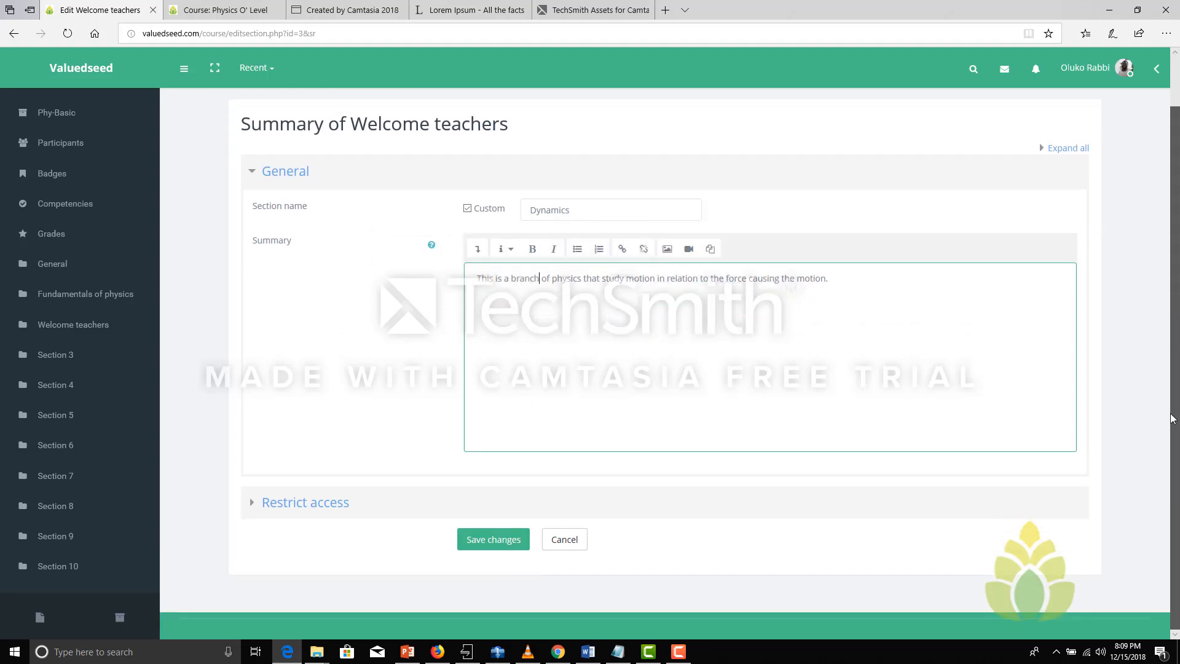
left_click(485, 540)
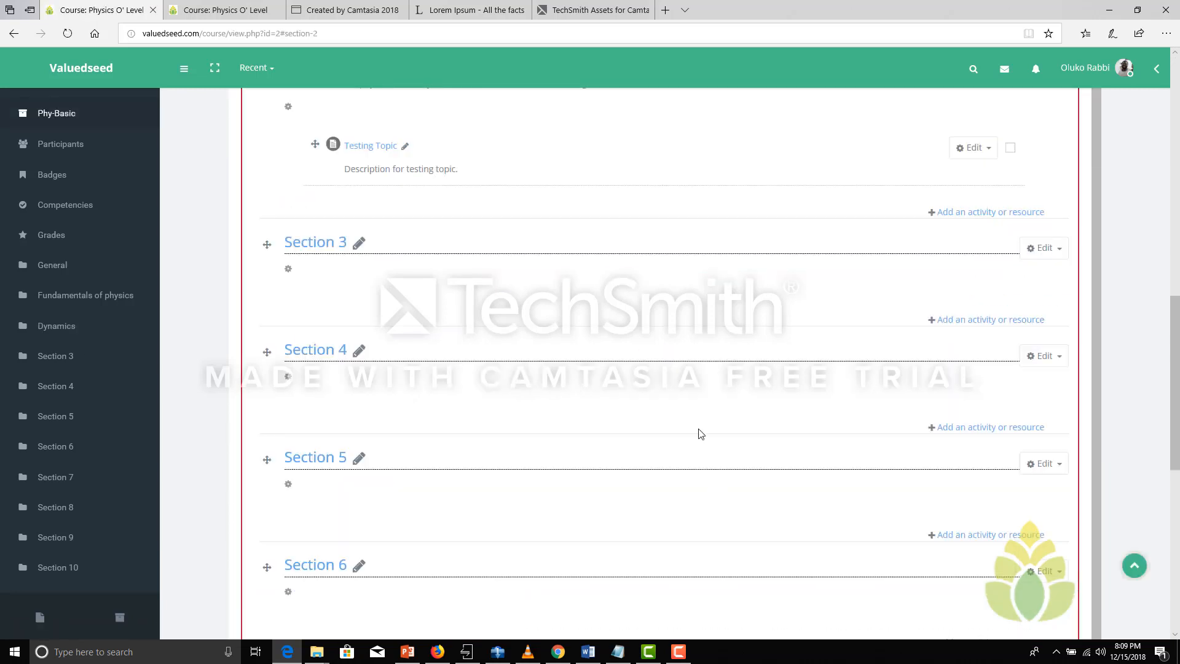
Add a new Book resource to the Dynamics section of the course
scroll(1171, 244, "up", 3)
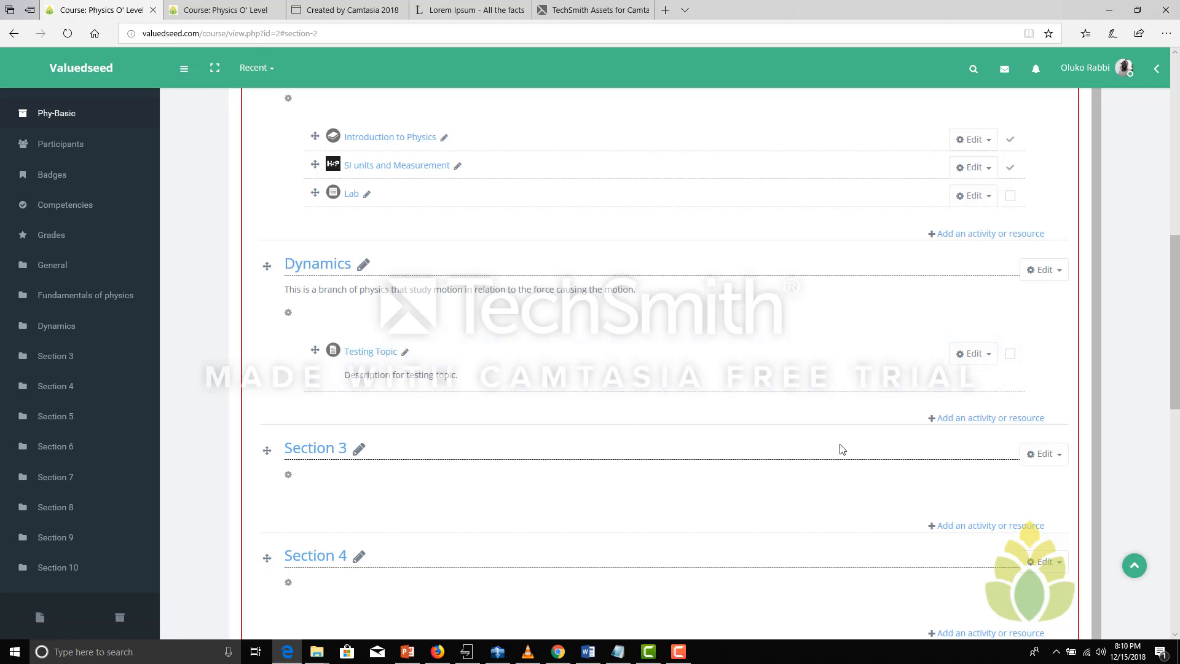
left_click(962, 420)
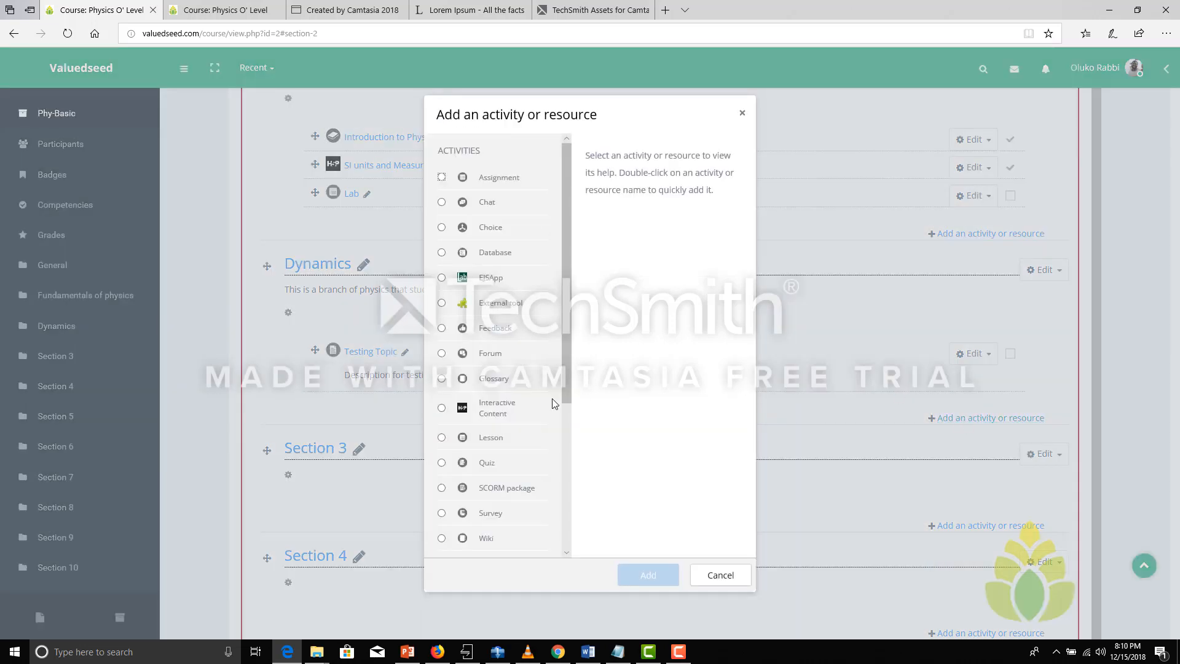
left_click_drag(566, 381, 564, 494)
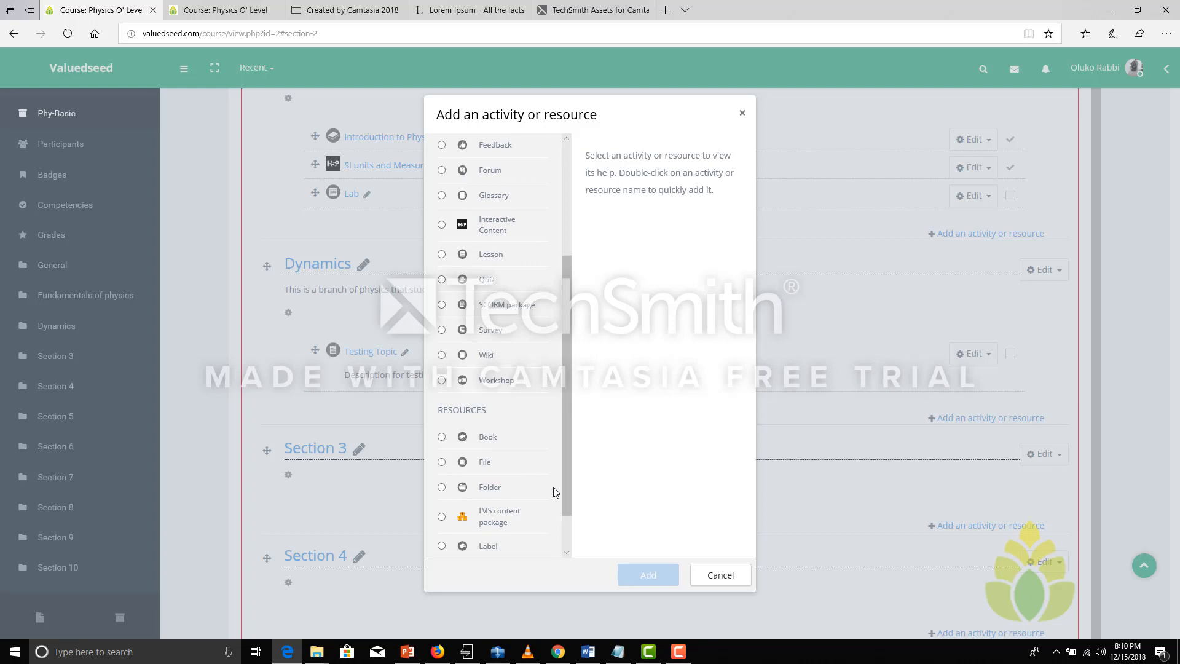
left_click(441, 439)
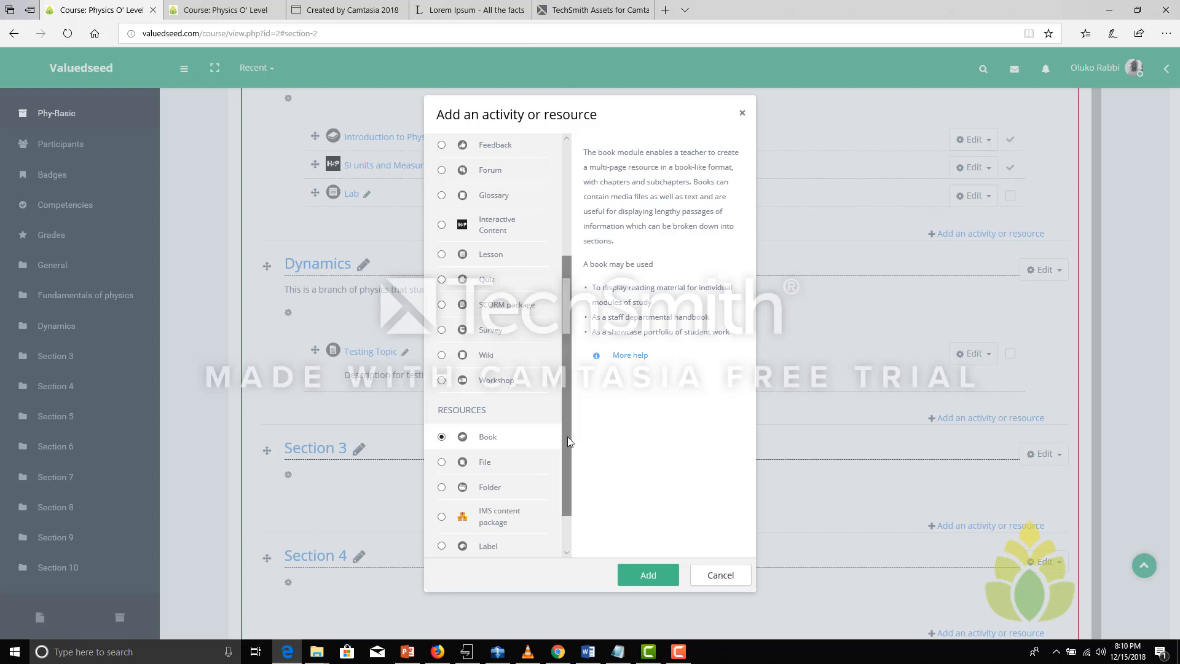
left_click_drag(566, 436, 555, 267)
scroll(540, 481, "down", 5)
scroll(541, 482, "up", 5)
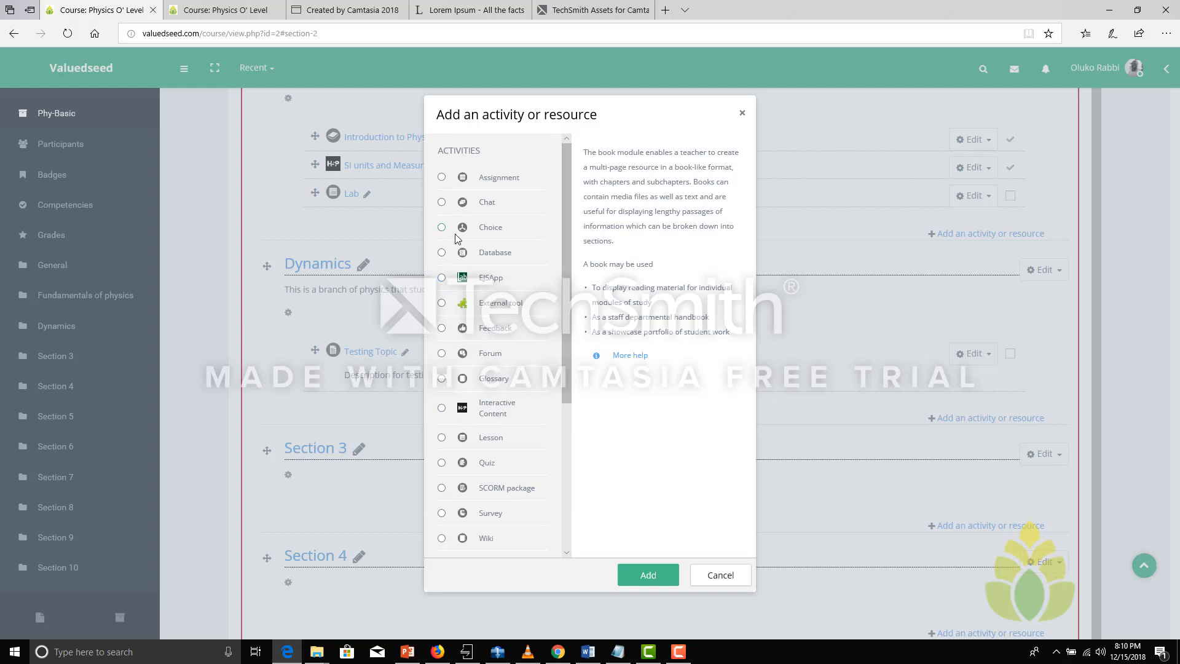
left_click_drag(563, 312, 560, 455)
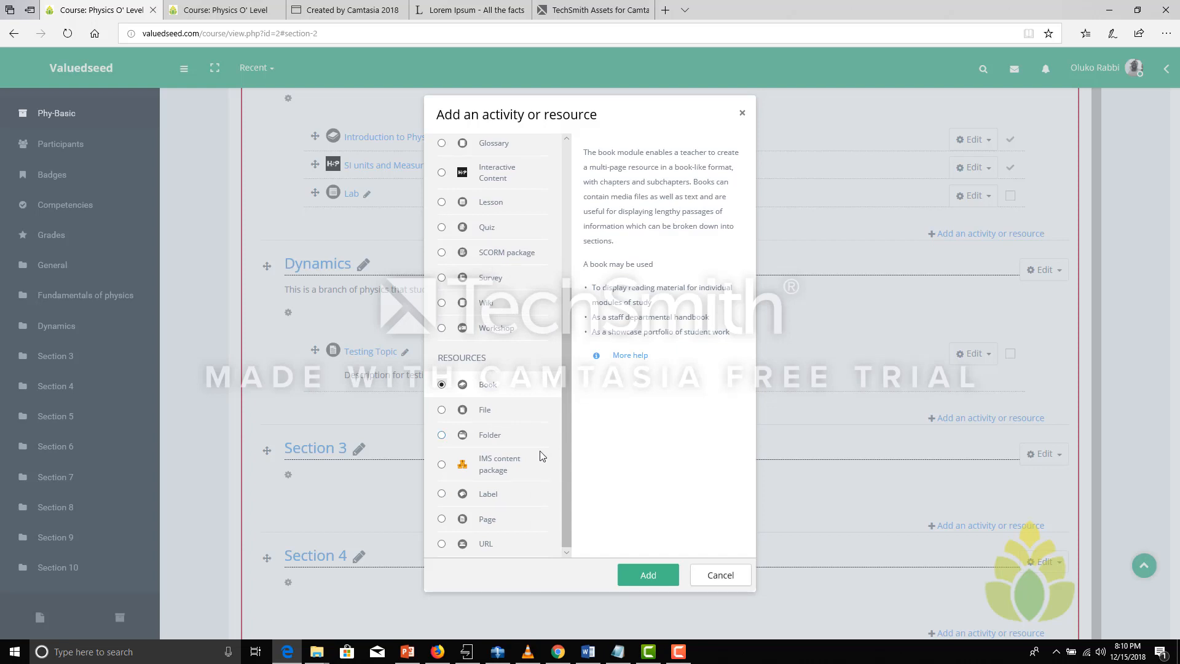
left_click(652, 576)
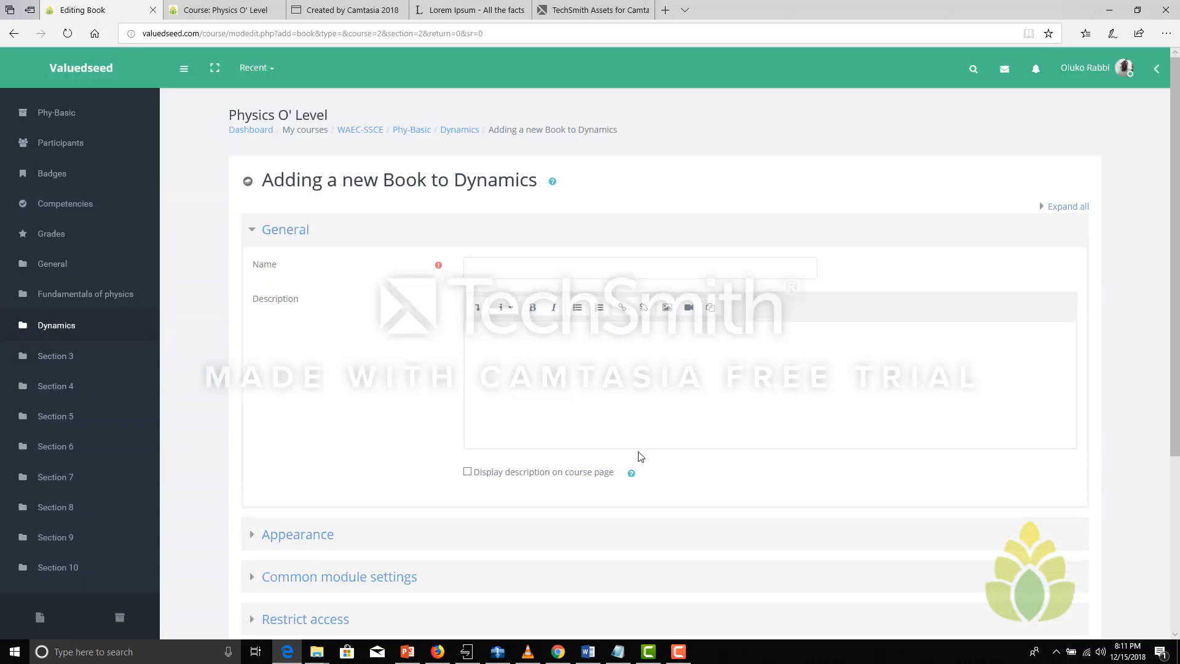
Copy the Dynamics heading from the Word document and paste it as the new book's name in the browser
left_click(587, 652)
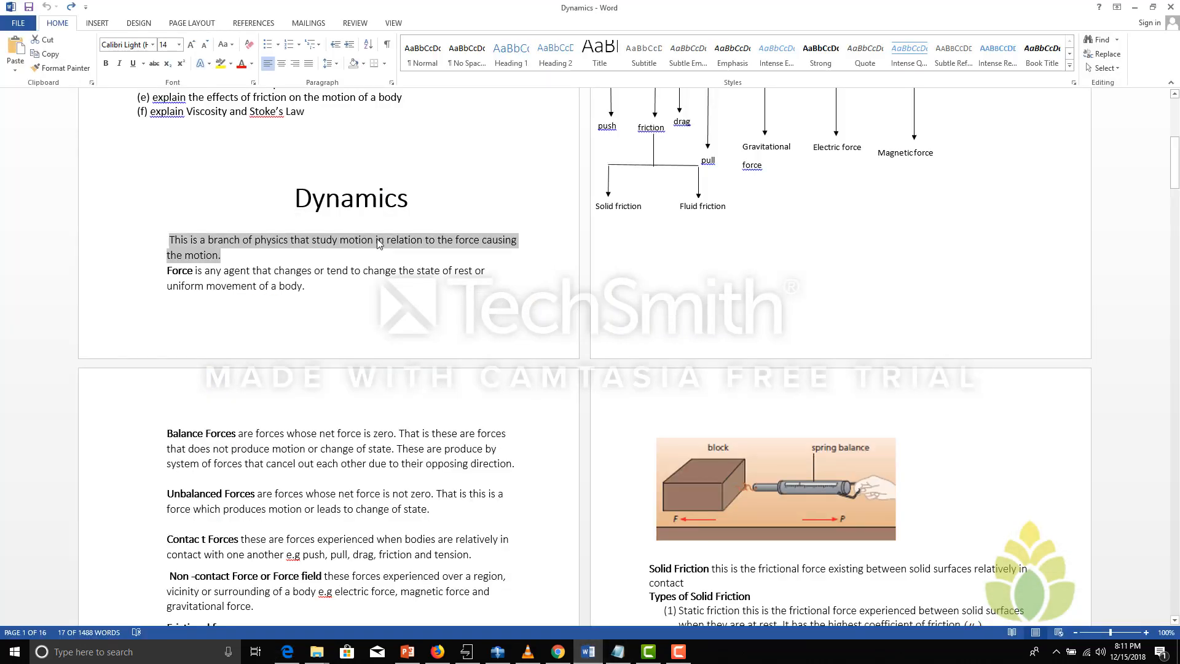
left_click_drag(430, 200, 278, 189)
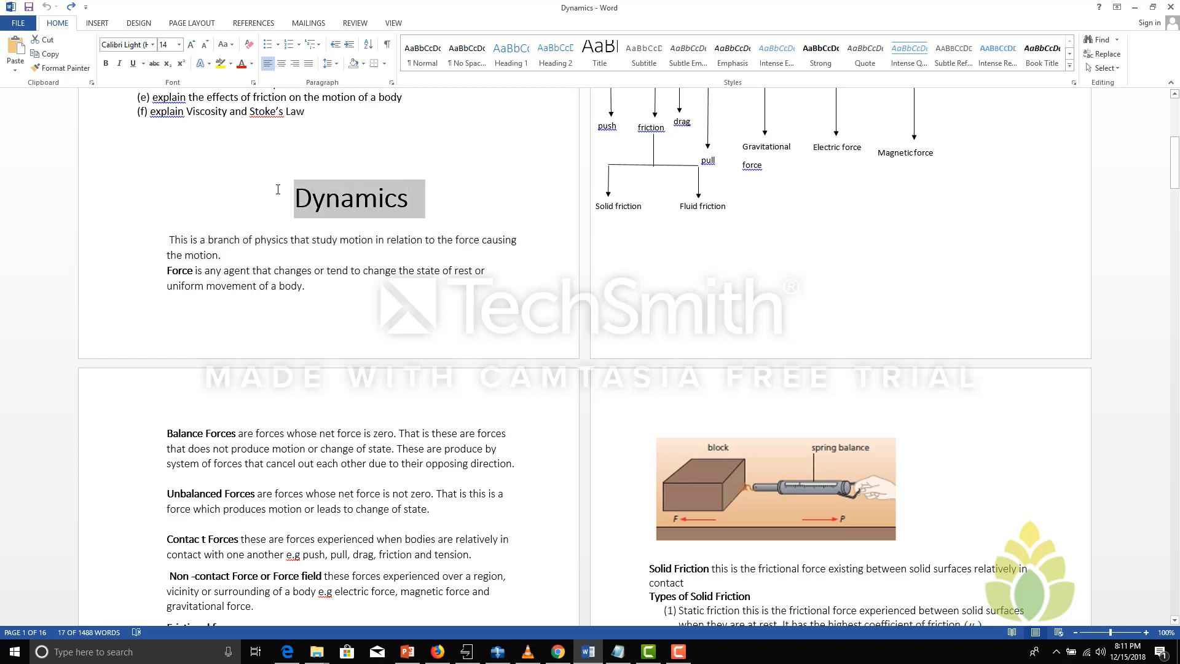
right_click(324, 196)
left_click(350, 220)
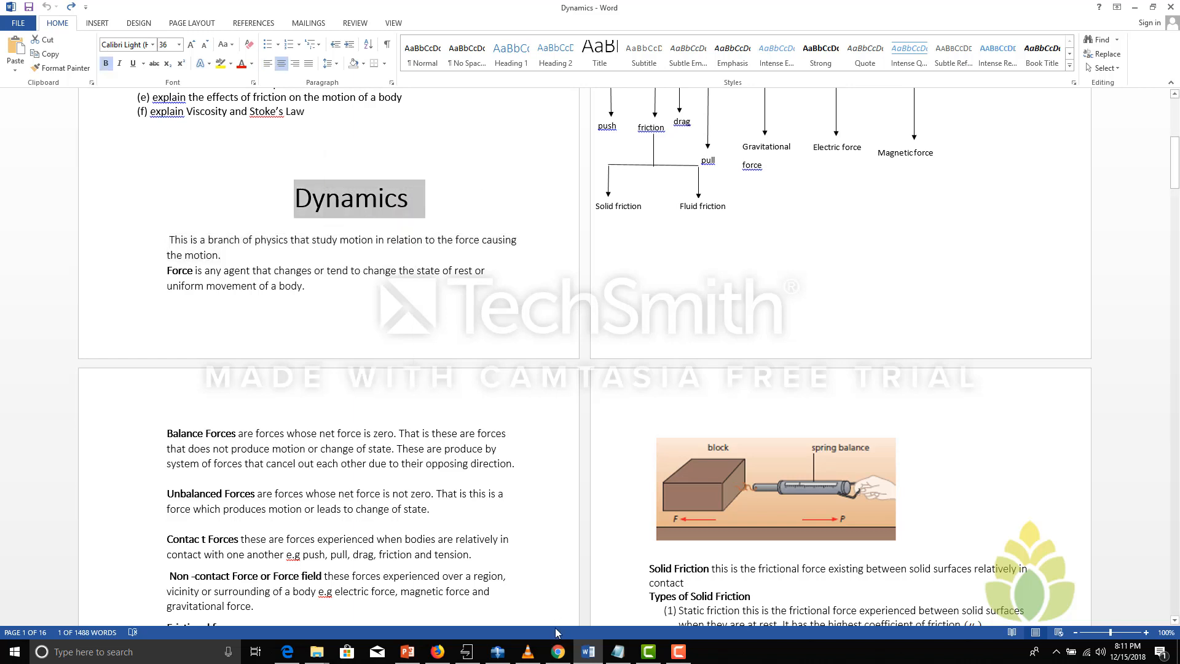
left_click(287, 652)
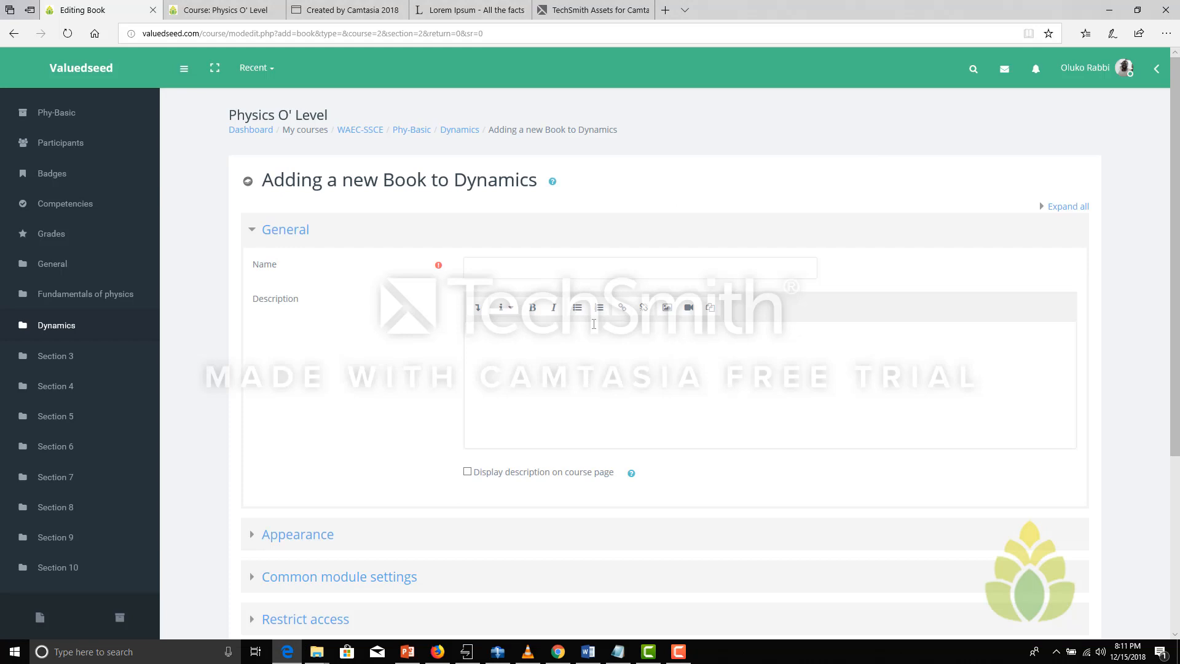
right_click(510, 269)
left_click(529, 328)
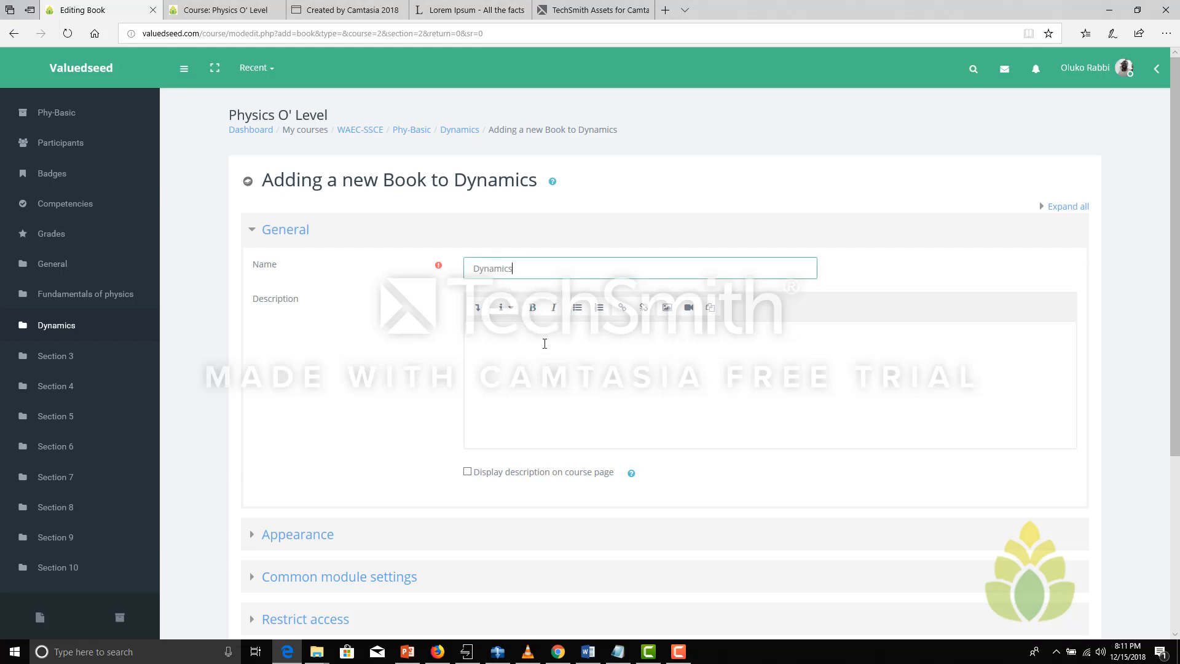
Fill the book's description with the sentence defining dynamics as a branch of physics, copied from the Word document
left_click(516, 345)
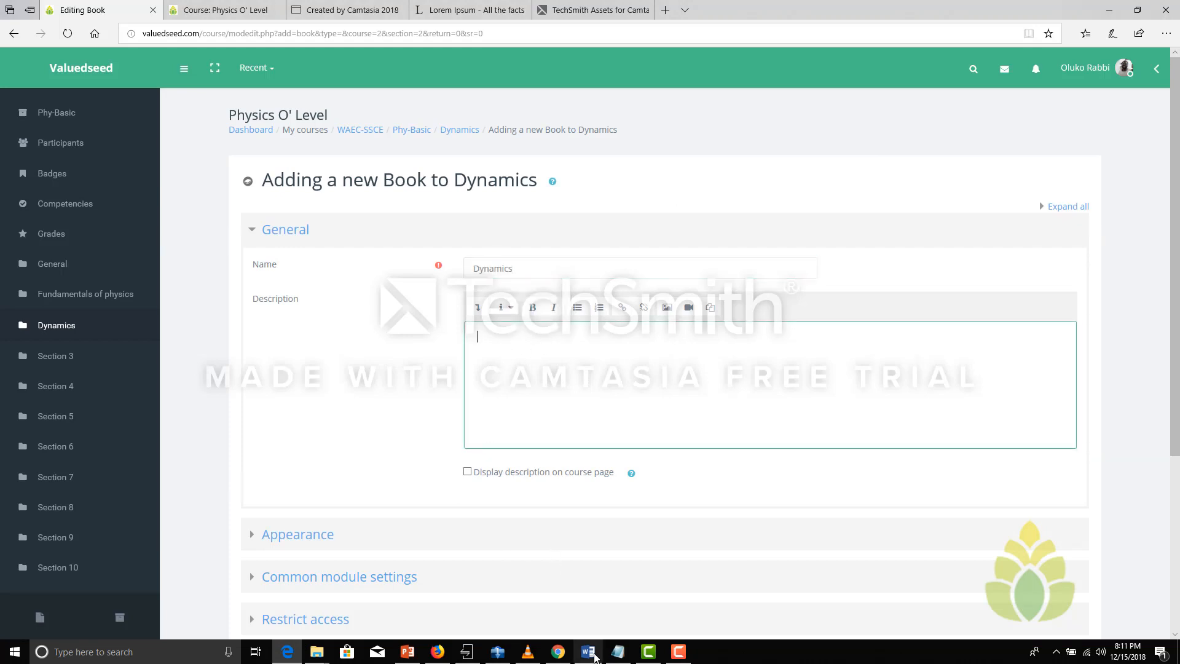
left_click(594, 655)
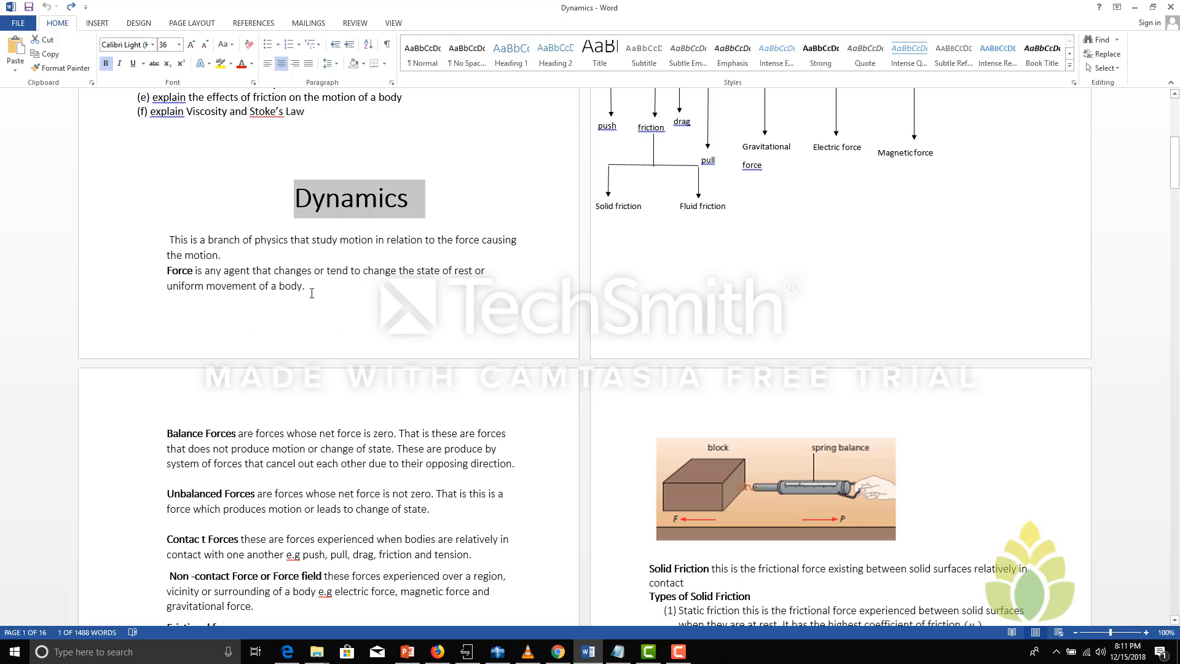
left_click_drag(312, 293, 169, 240)
left_click(204, 255)
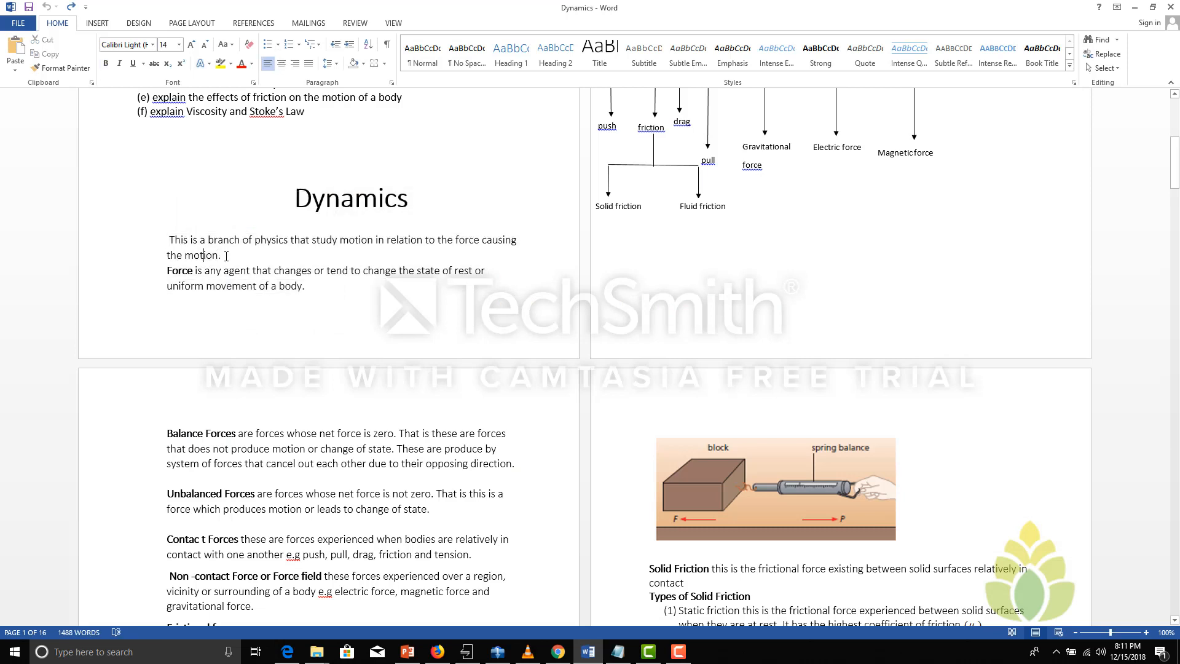
left_click_drag(226, 255, 170, 238)
key("ctrl+c")
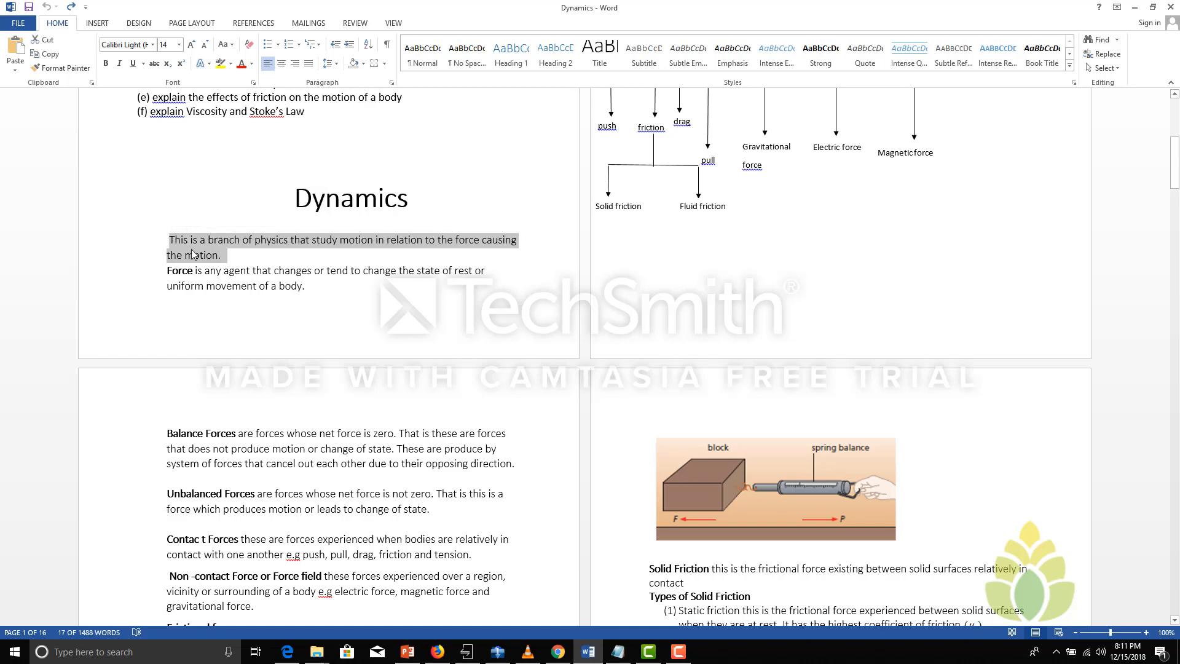
right_click(192, 253)
key("Escape")
left_click(287, 652)
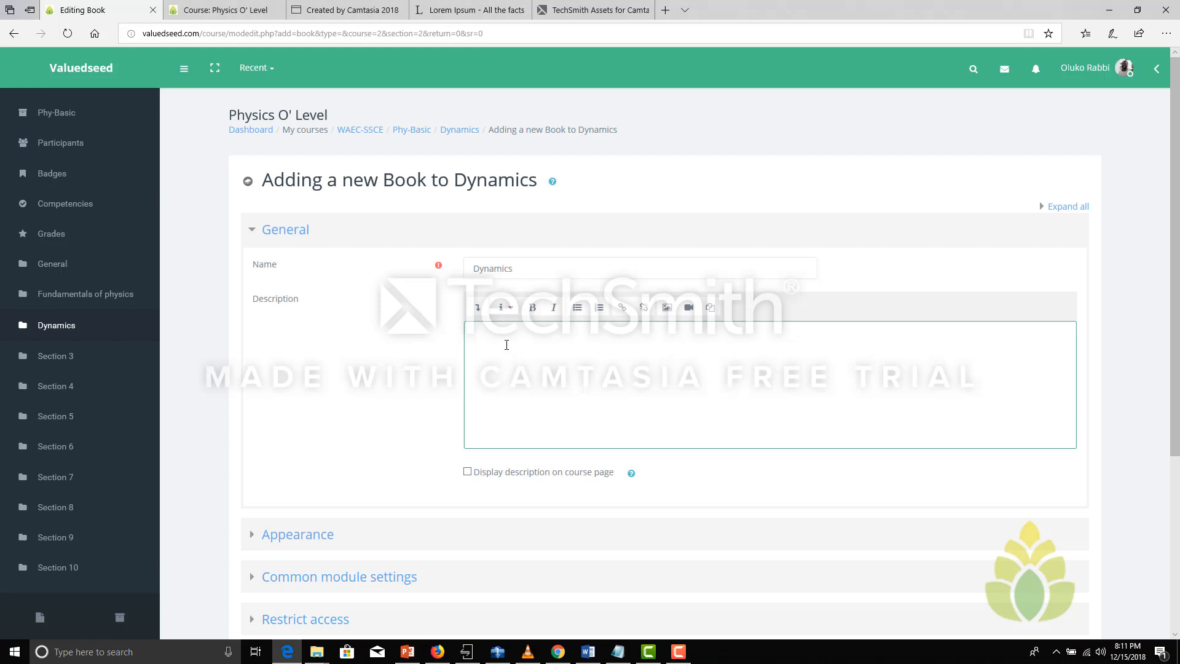
right_click(506, 345)
left_click(524, 407)
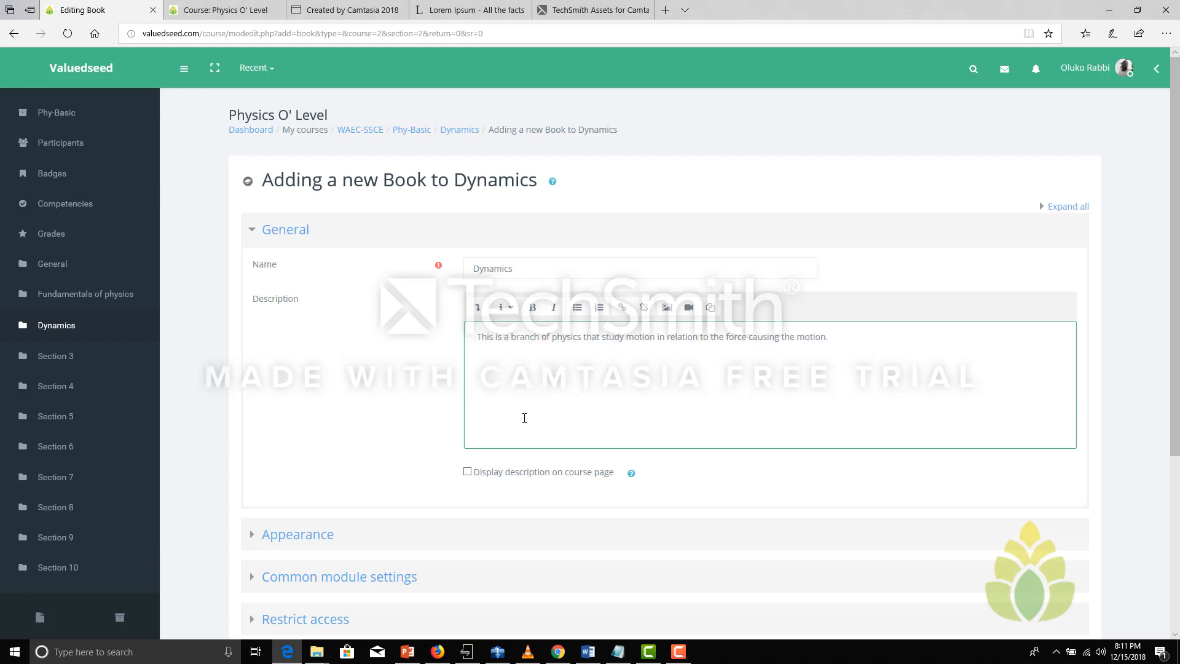
Enable displaying the description on the course page, then save the book and return to the course
left_click(467, 473)
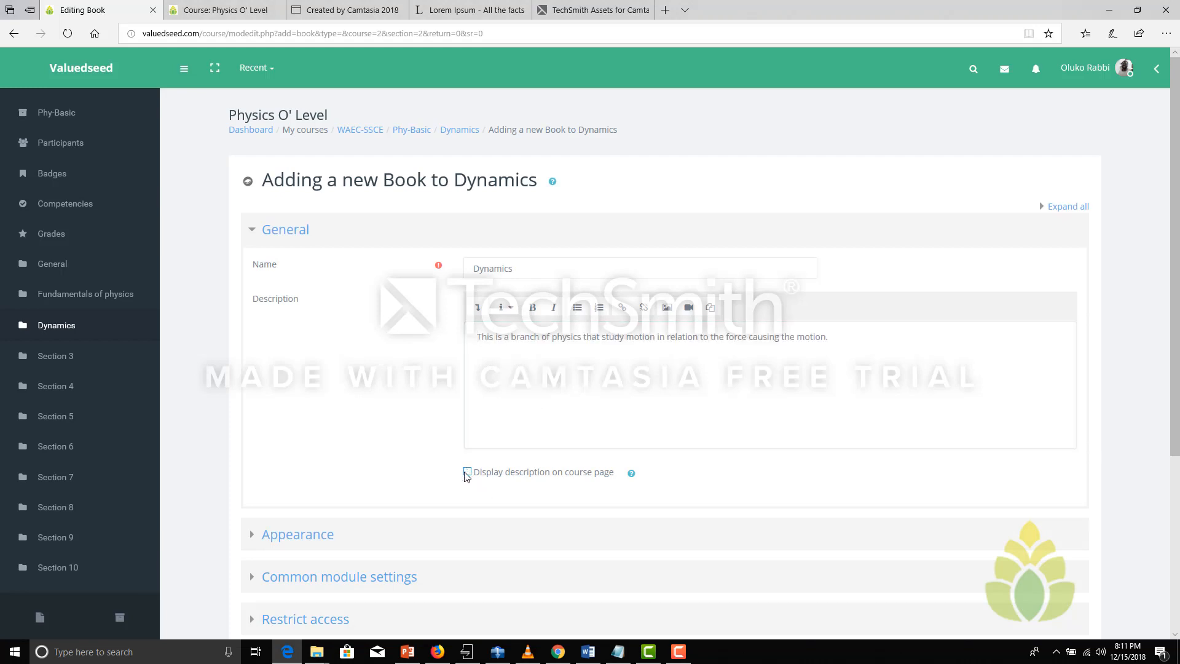
left_click_drag(1173, 234, 1165, 395)
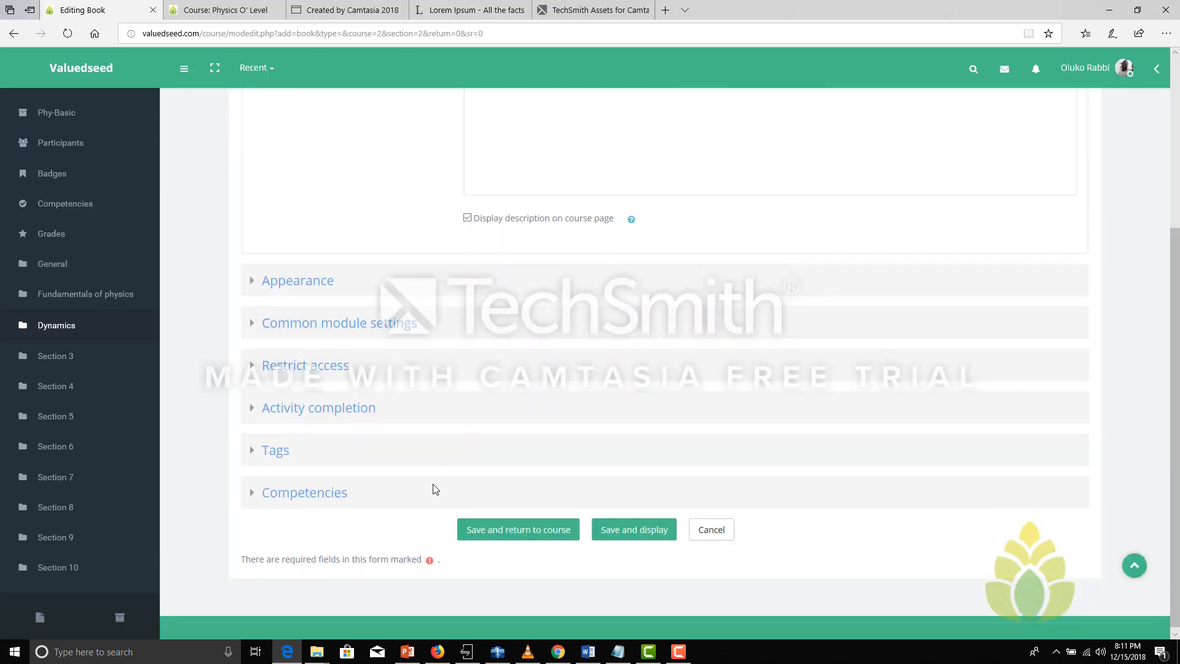
left_click(521, 532)
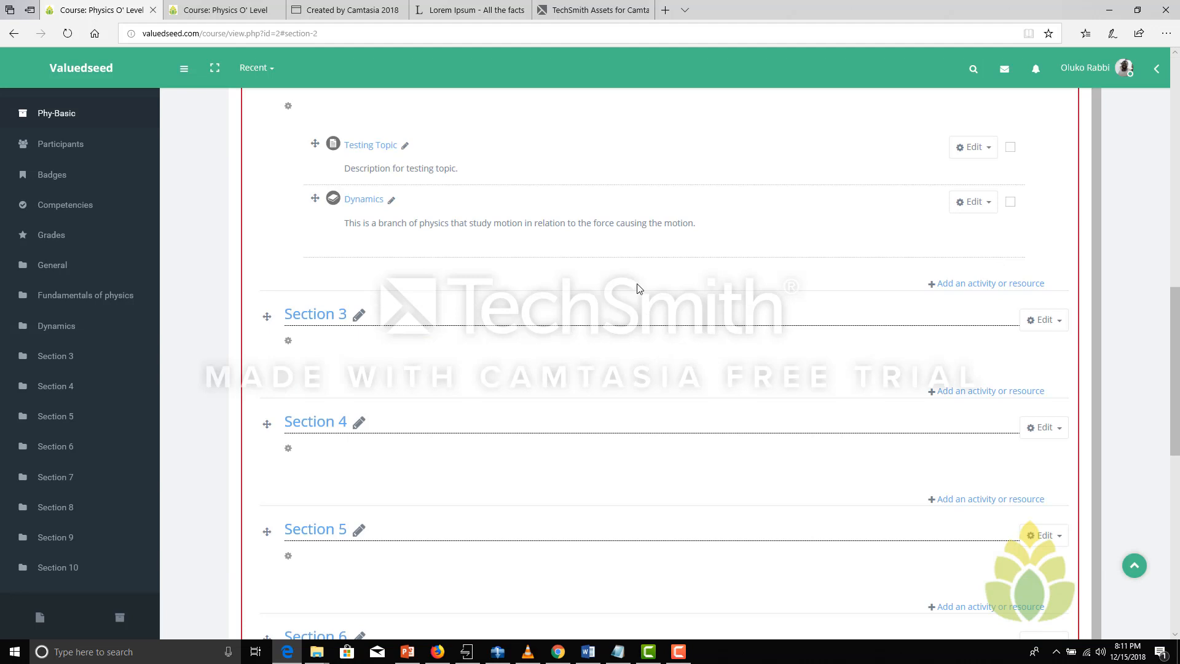
Open the new Dynamics book and title its first chapter Dynamics
left_click(990, 201)
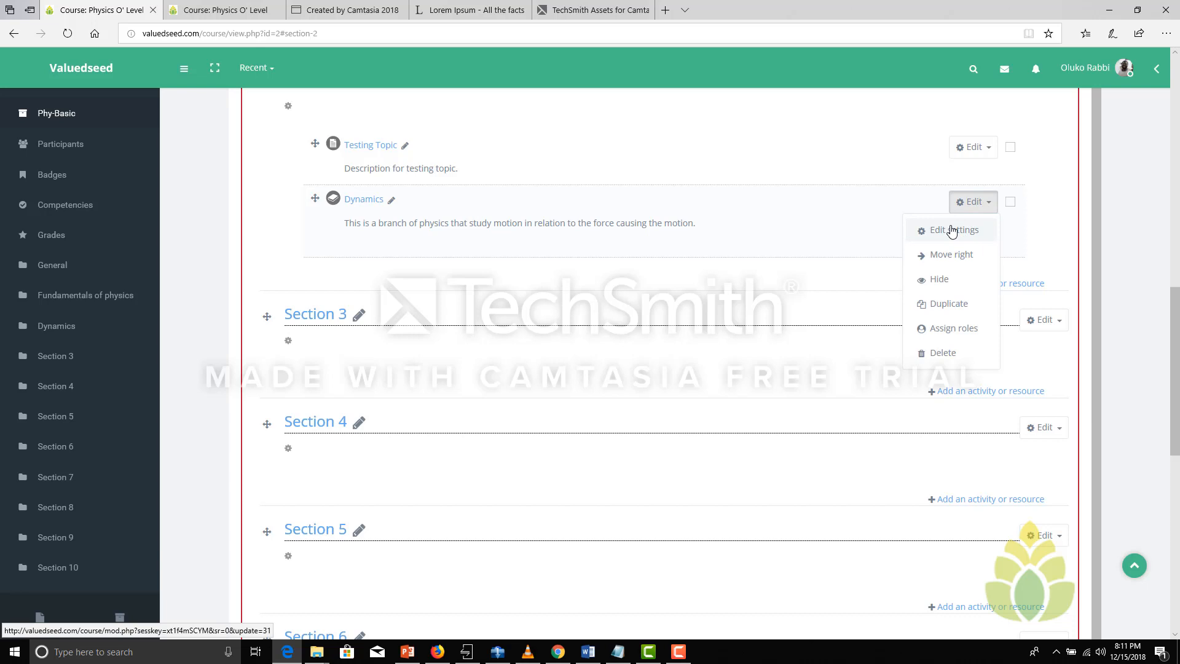
left_click(356, 200)
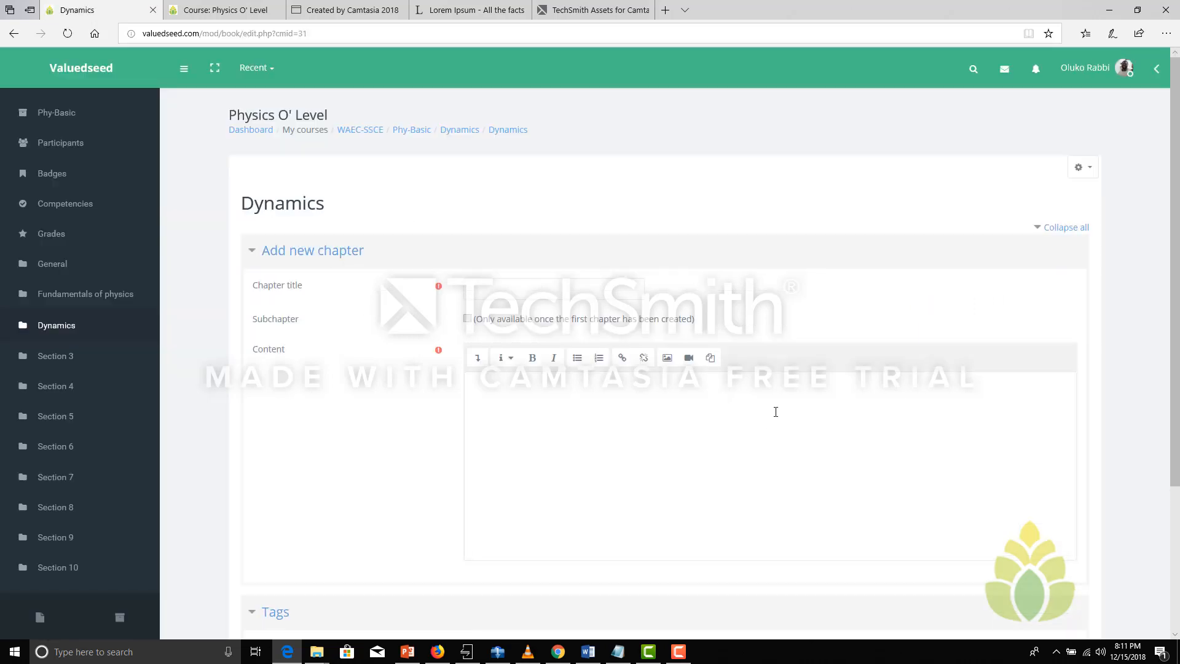
left_click_drag(1179, 298, 1178, 332)
left_click(518, 248)
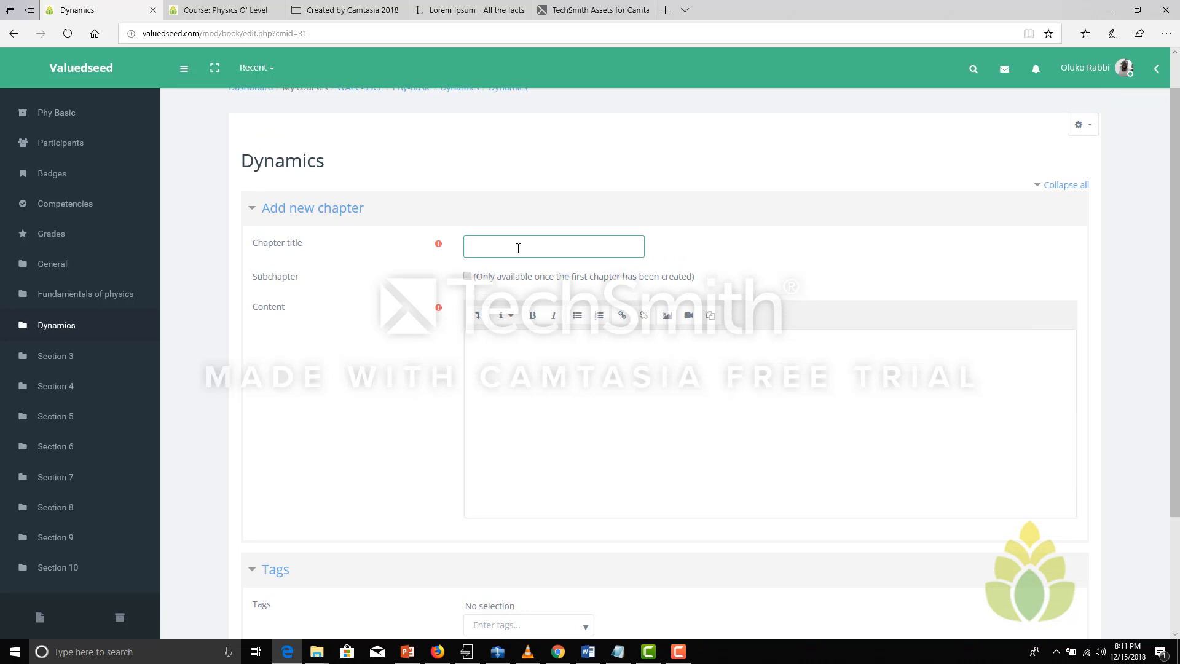
type("Dynamics")
Paste the copied definition of dynamics as the chapter's content and save the chapter
left_click(518, 363)
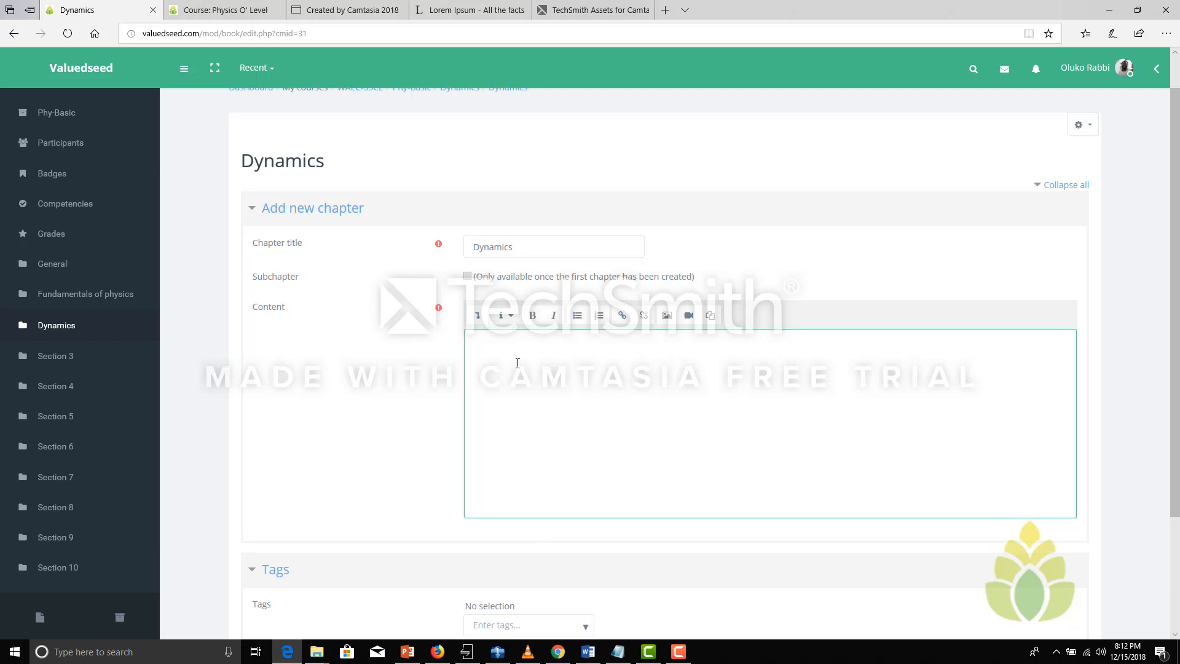
type("This is a branch of physics that study motion in relation to the force causing the motion.")
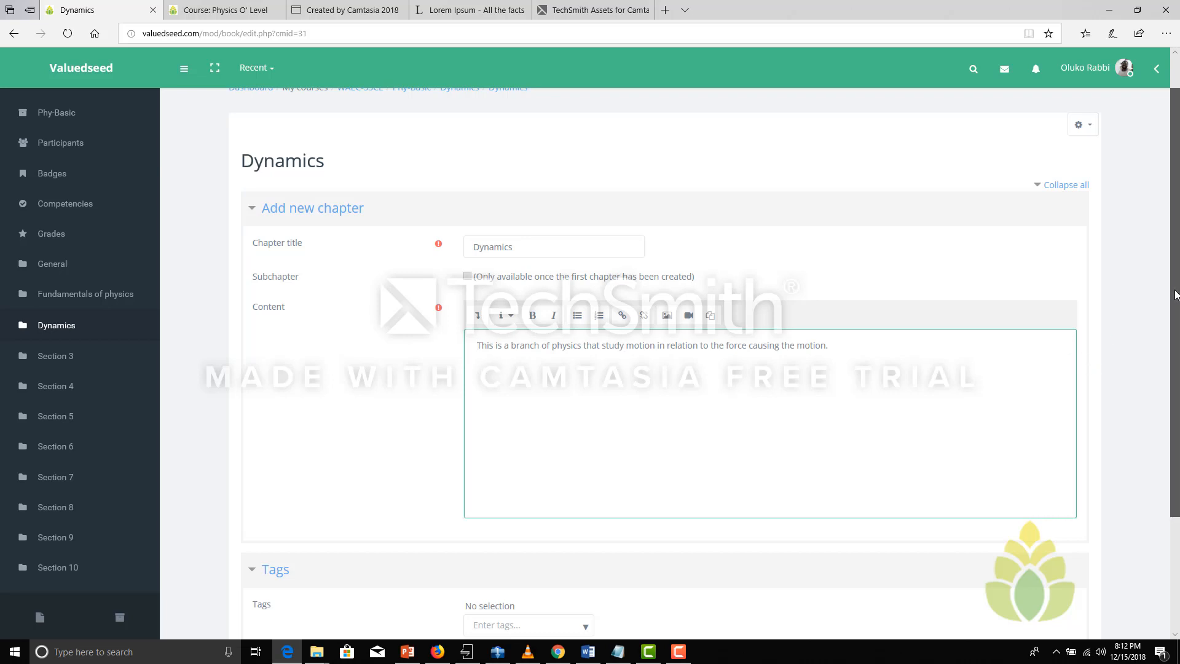
scroll(658, 294, "down", 1)
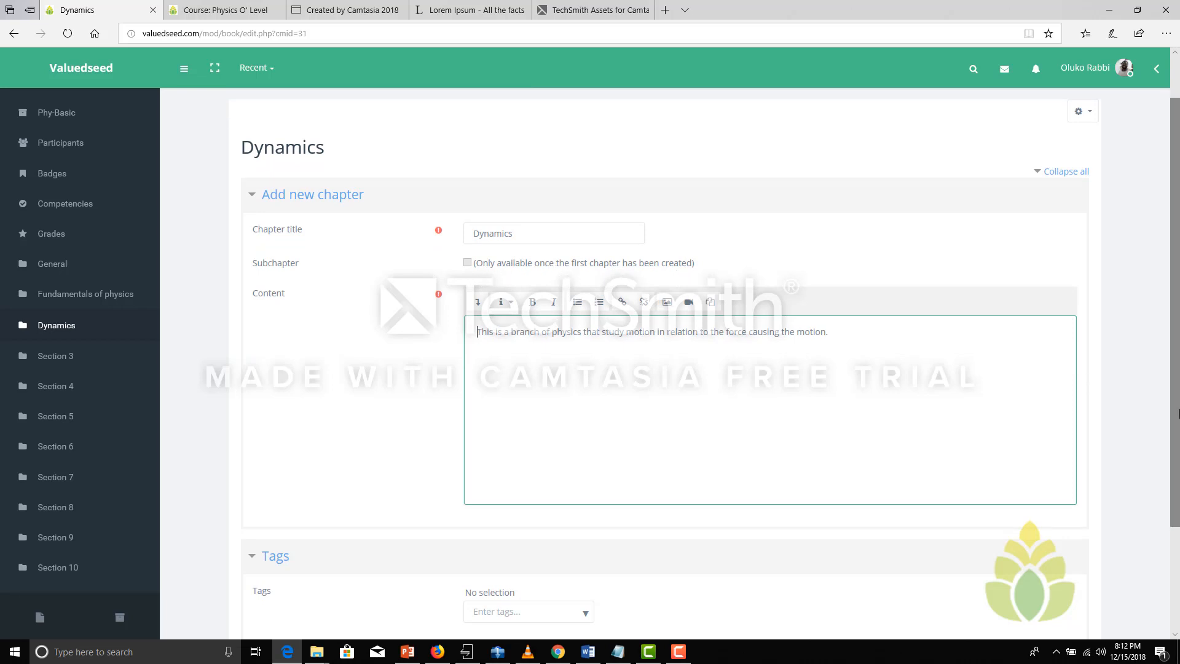
scroll(1177, 504, "down", 2)
left_click(493, 529)
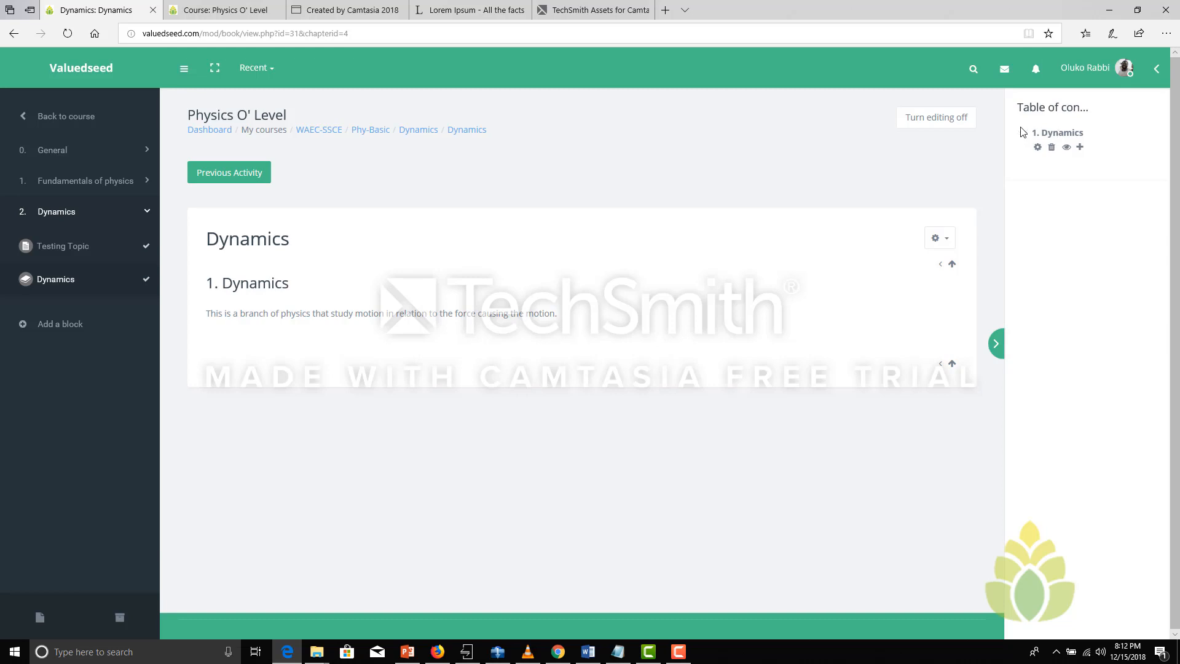
left_click(935, 243)
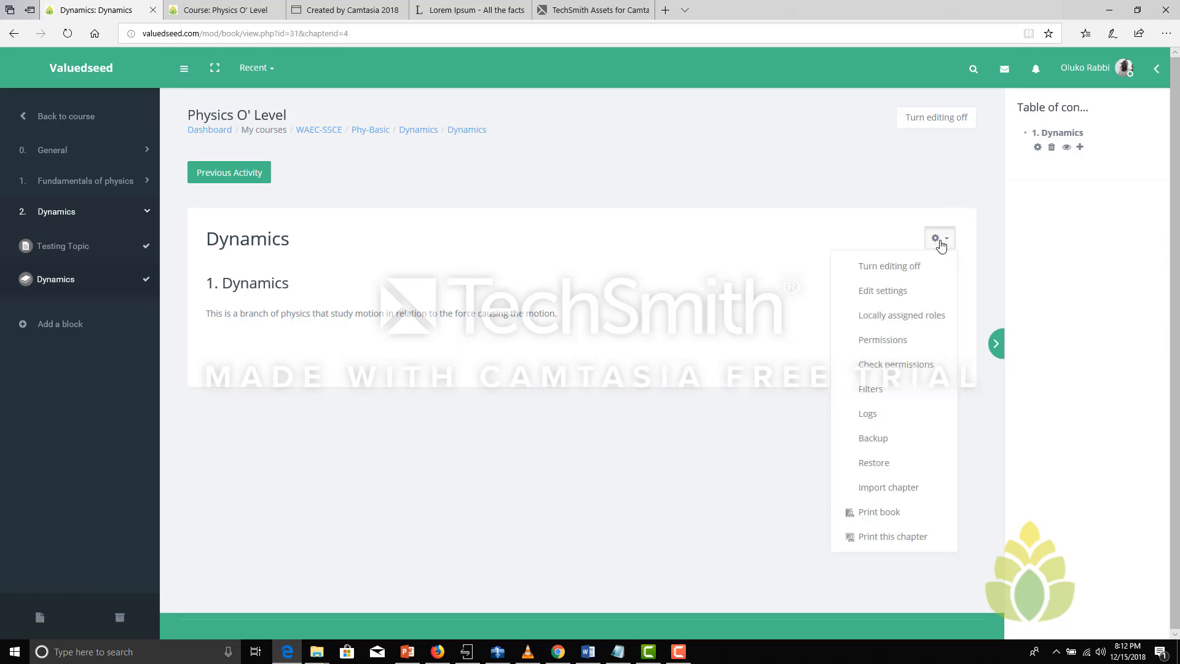
left_click(891, 300)
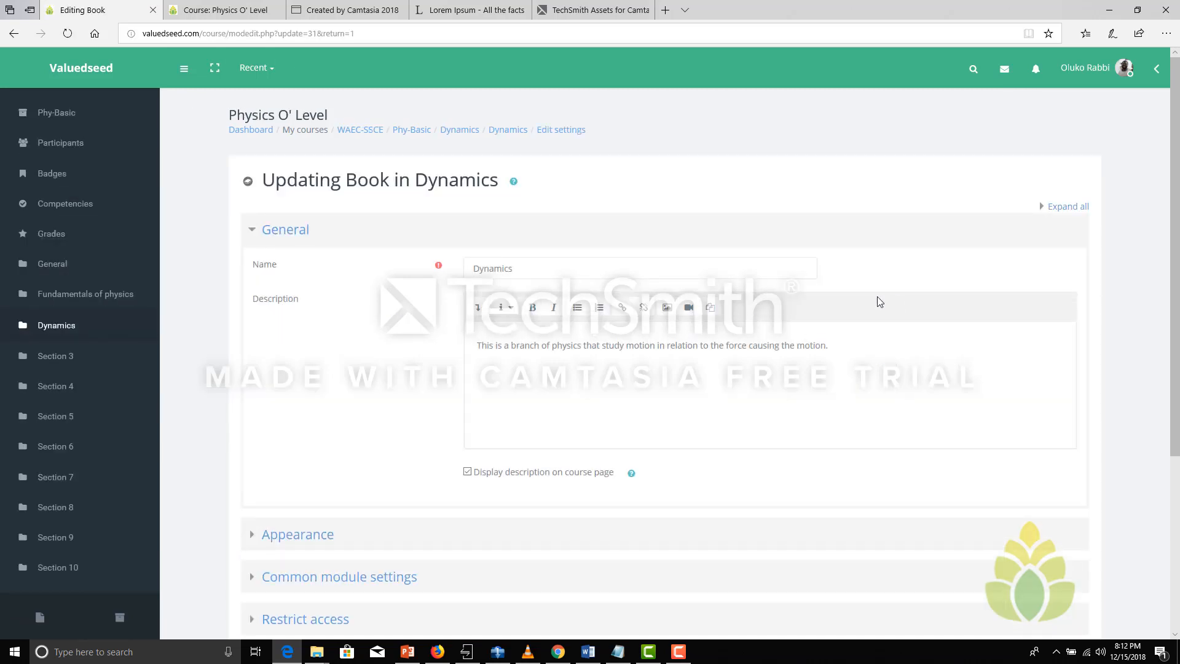
left_click(505, 348)
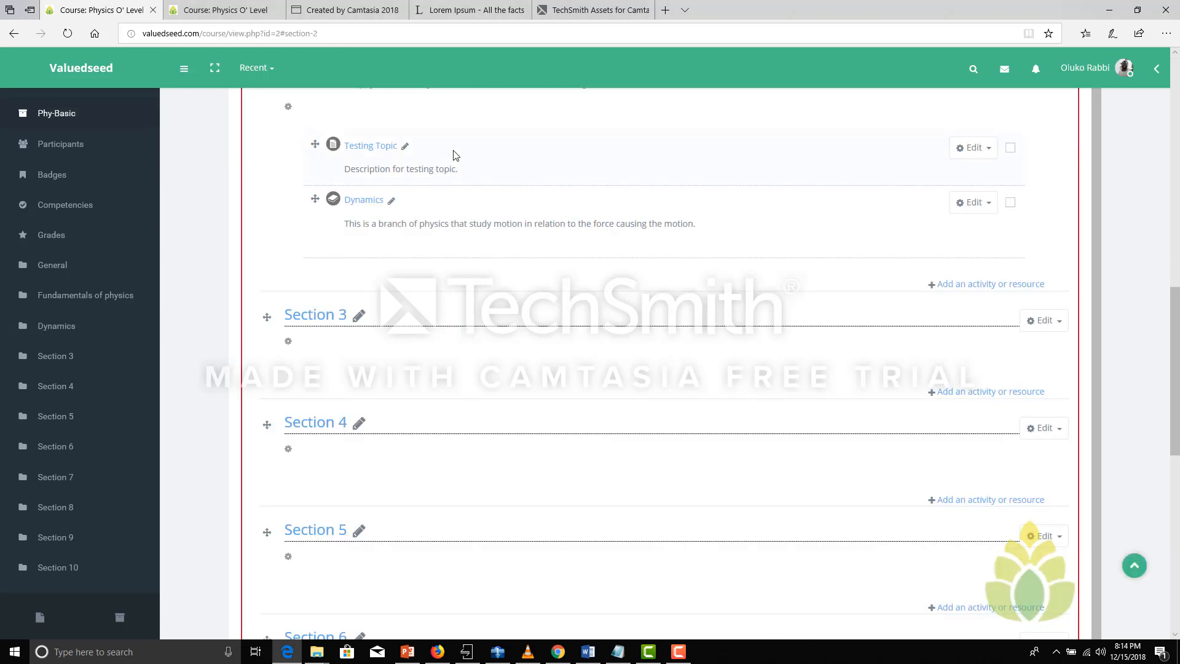
Open the Dynamics book from the course page and bring up its first chapter for editing
left_click(361, 204)
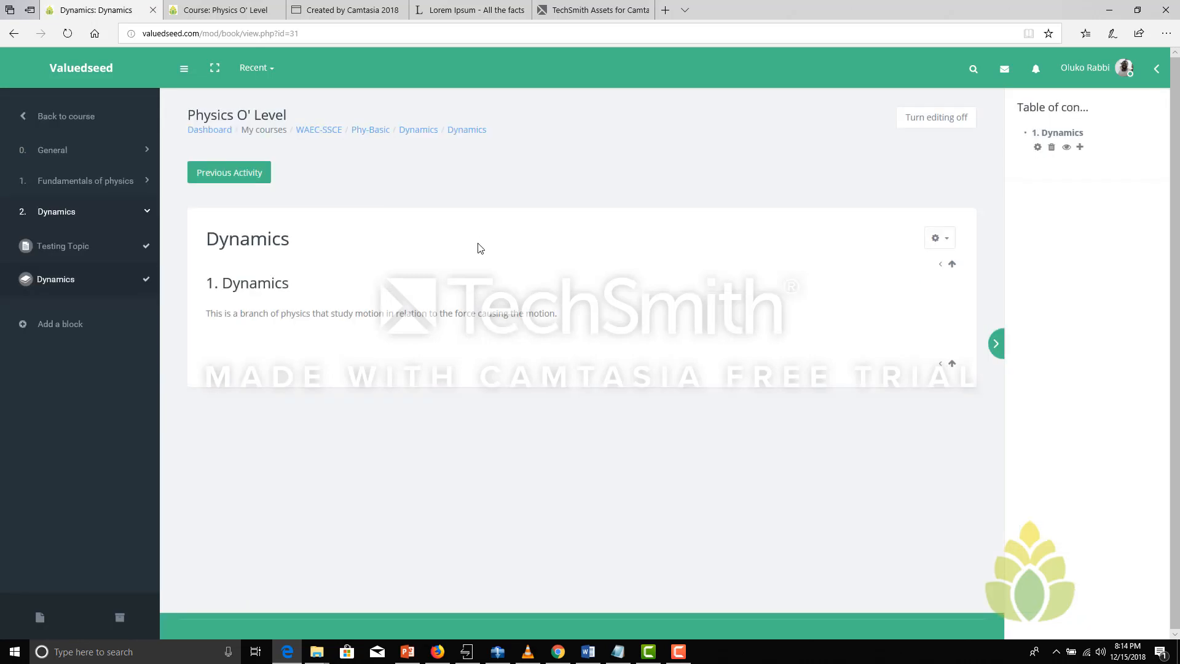
left_click(1037, 147)
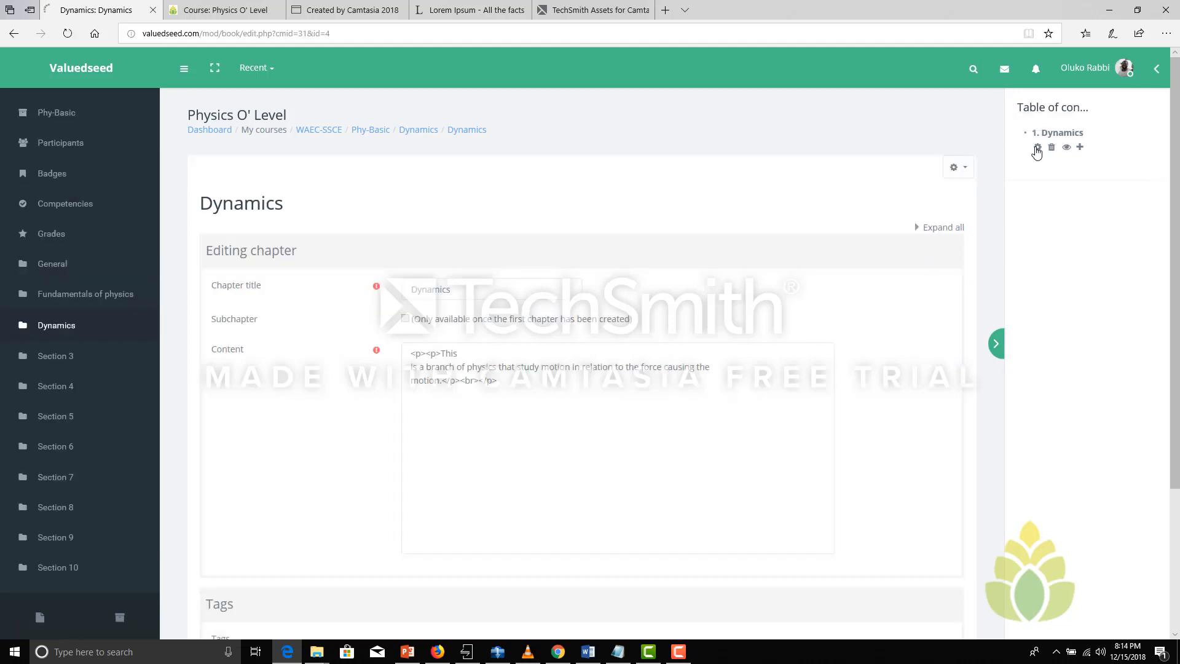
left_click_drag(781, 396, 413, 400)
Replace the chapter's content with the text from Duration -3hours through outcome (f), copied from the Dynamics document in Word
left_click(588, 653)
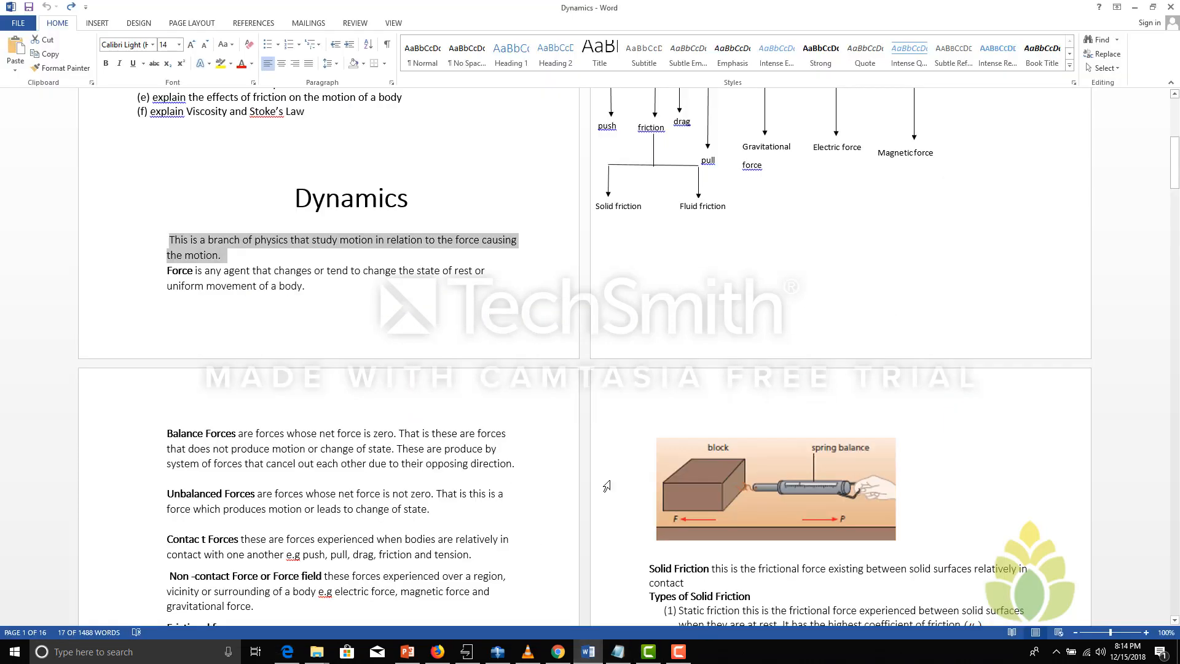
scroll(306, 466, "up", 10)
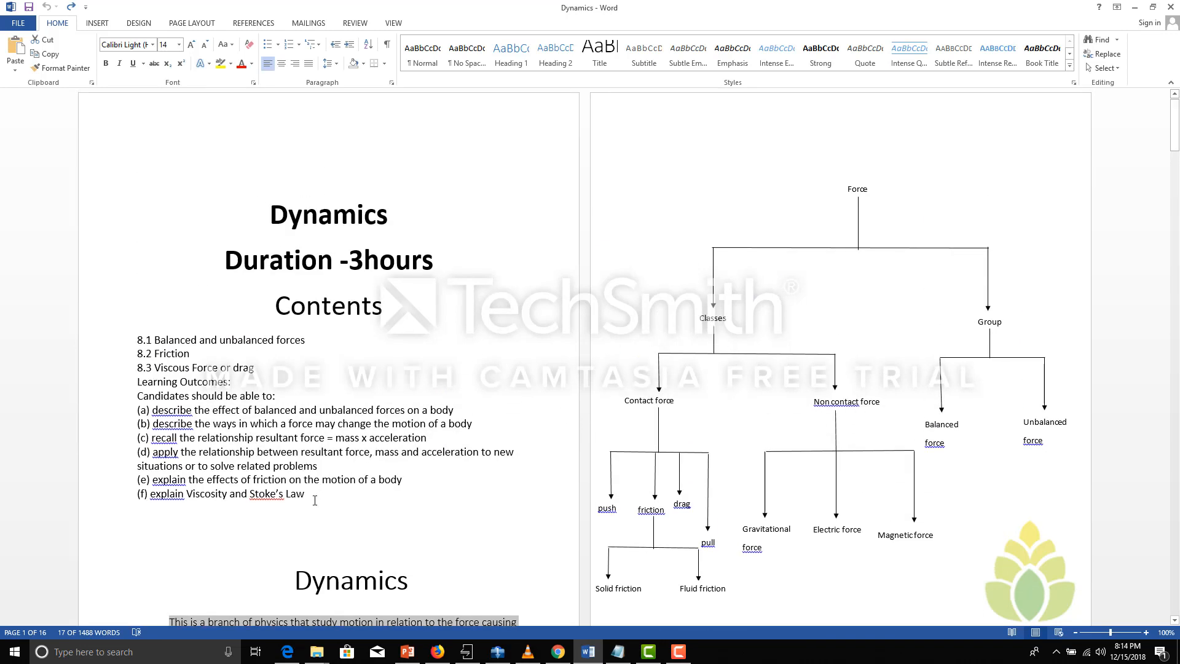
left_click_drag(315, 499, 302, 270)
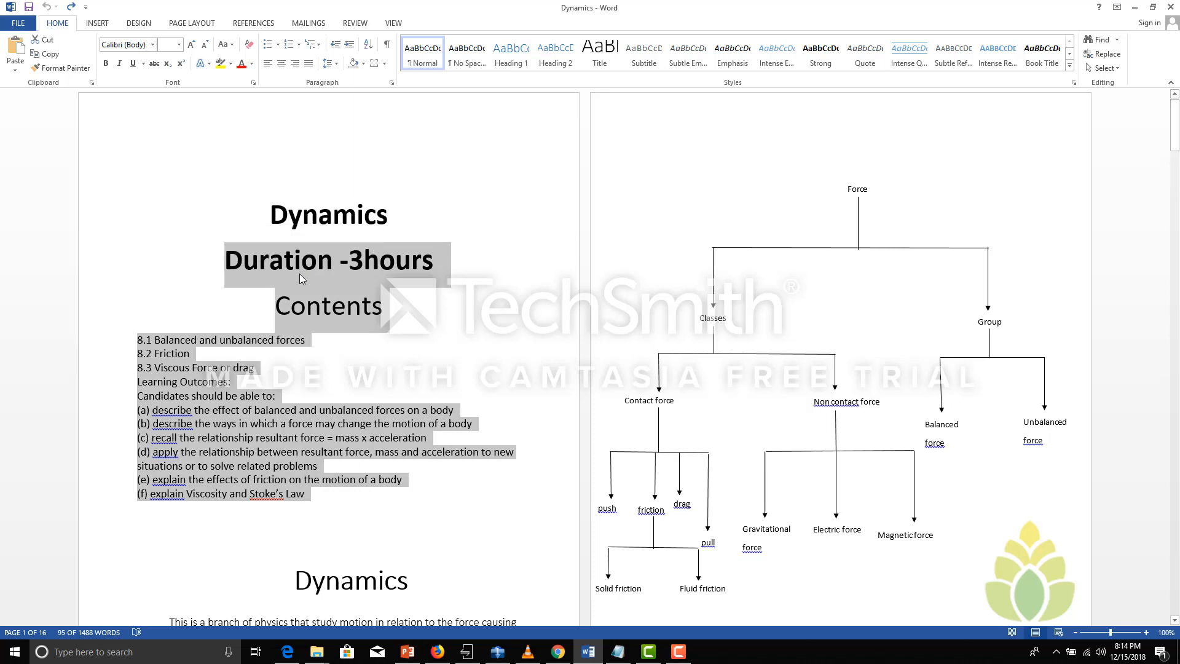
right_click(302, 279)
left_click(326, 298)
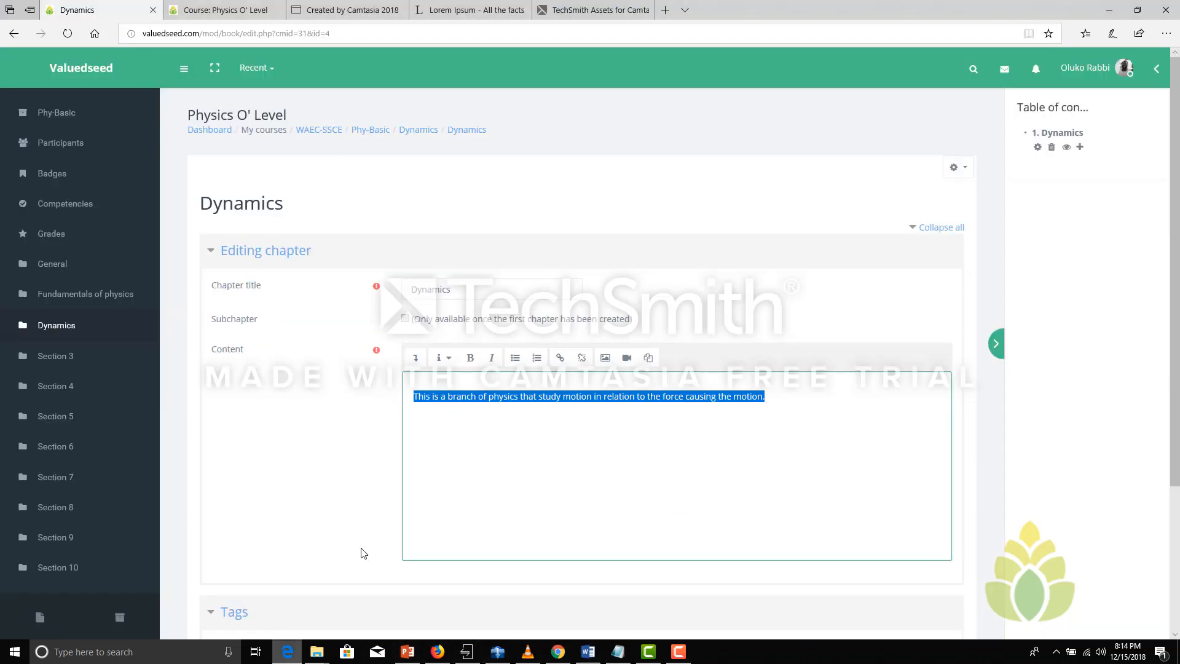
left_click(287, 651)
key("ctrl+v")
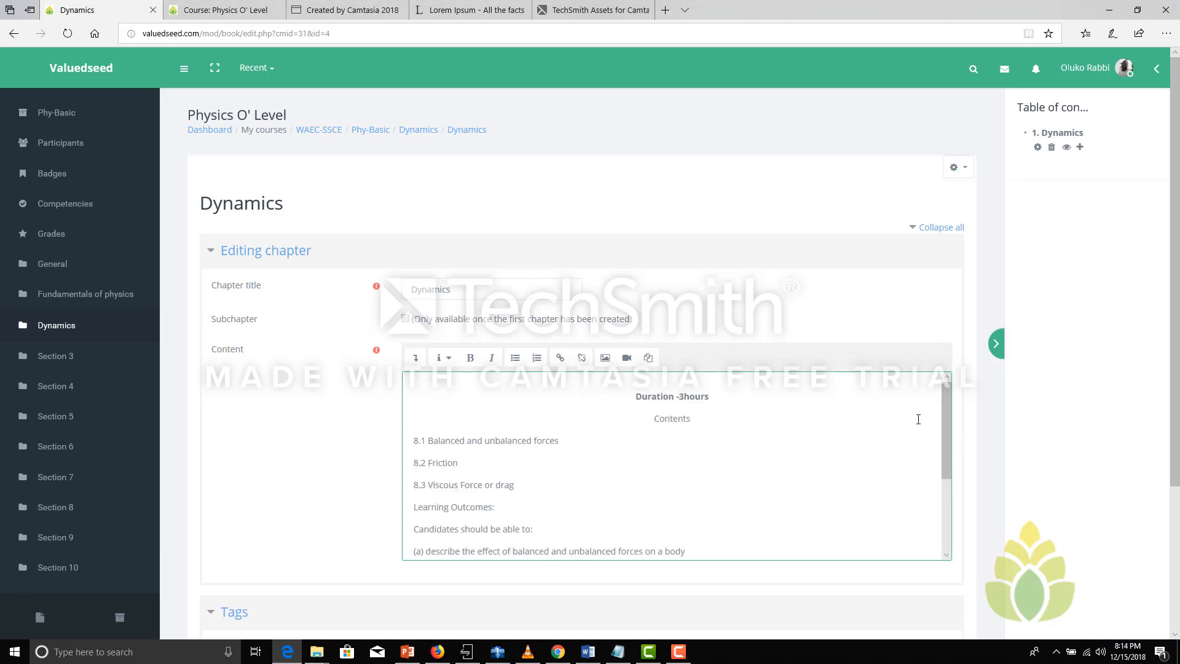
Format the line Duration -3hours in the chapter content as a medium heading
left_click_drag(631, 397, 723, 399)
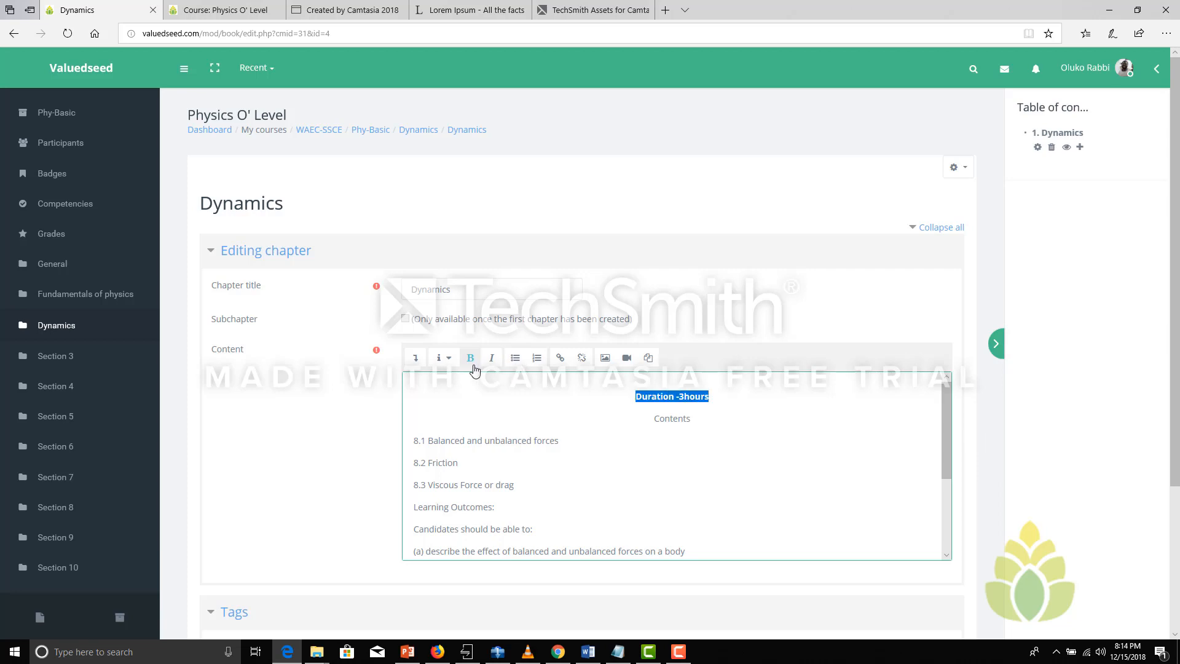
left_click(450, 362)
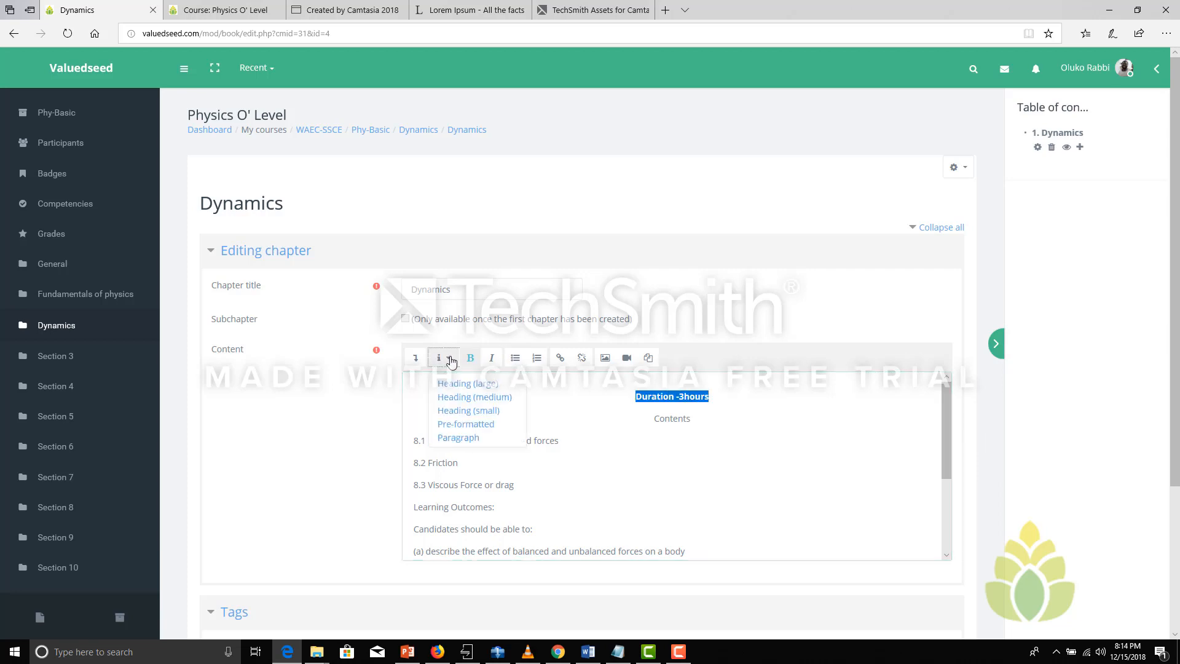
left_click(463, 405)
left_click(714, 424)
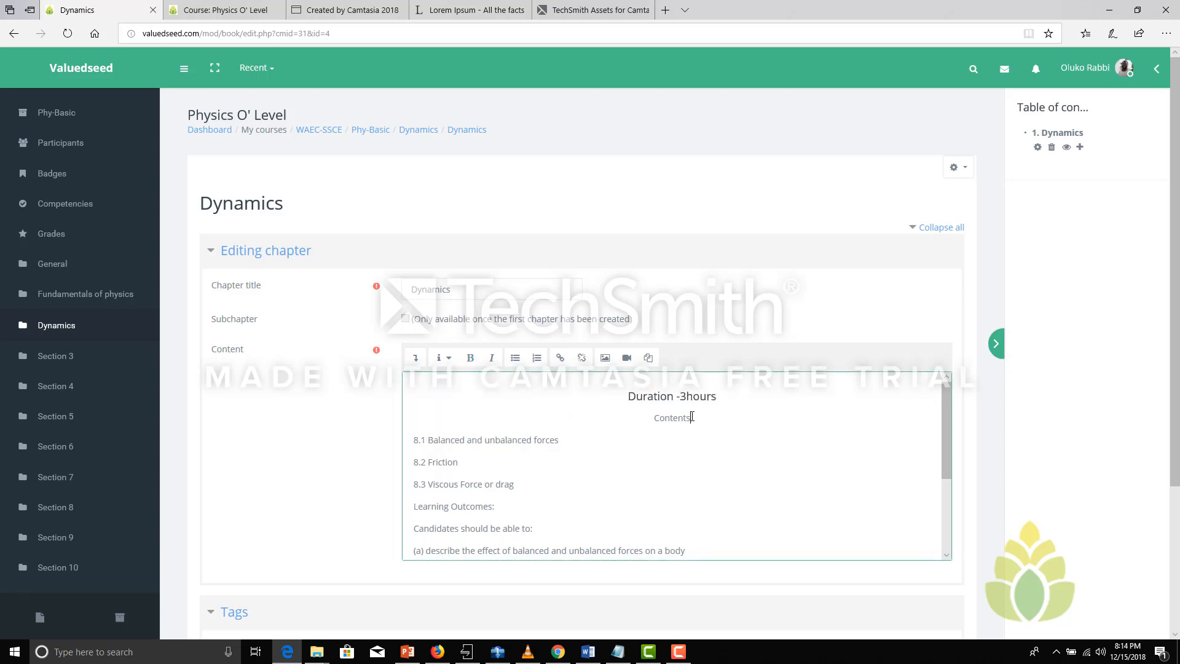
Examine the HTML source of the chapter content, then return to the formatted view
left_click(415, 357)
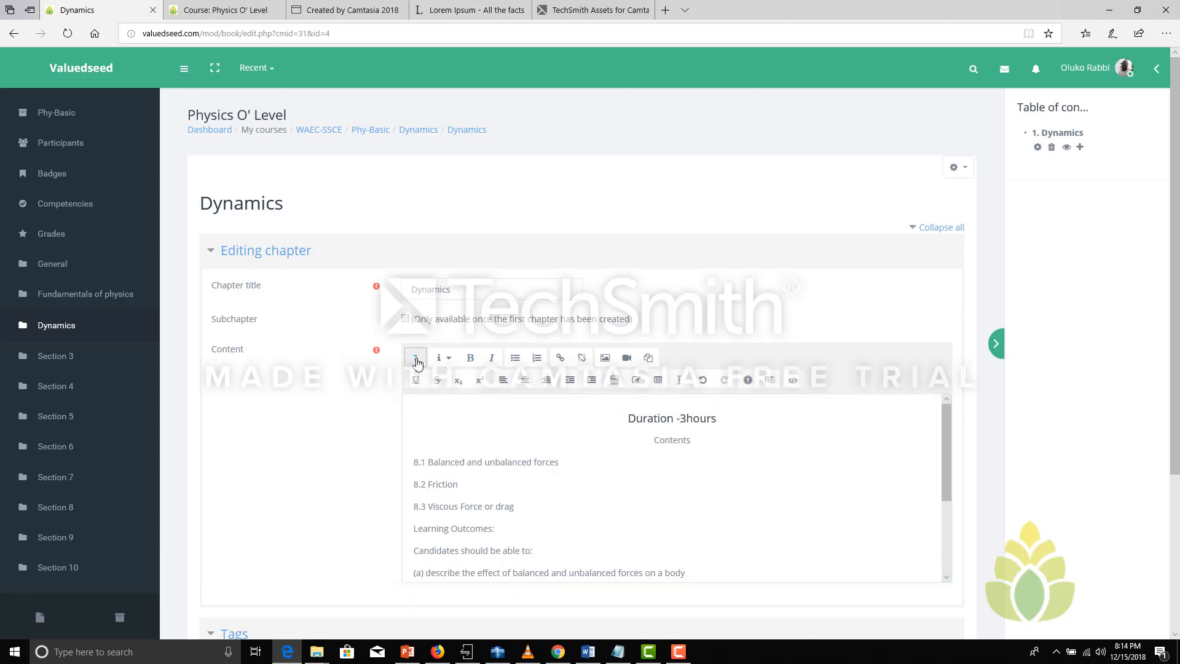
left_click(794, 381)
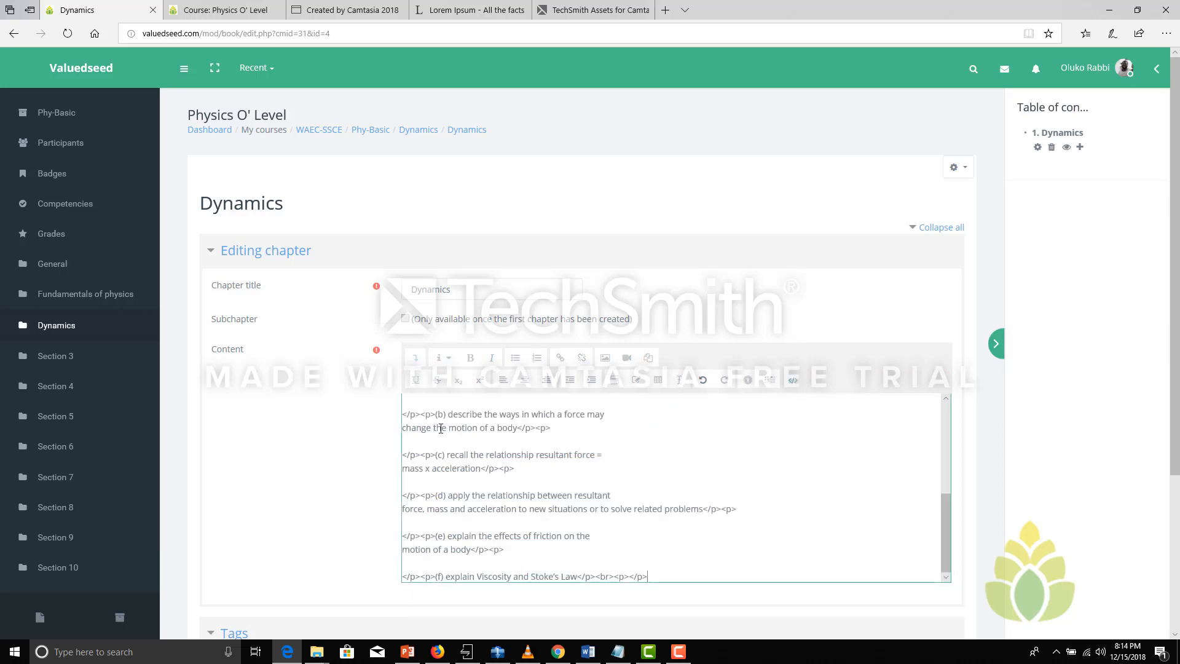
left_click_drag(945, 532, 957, 434)
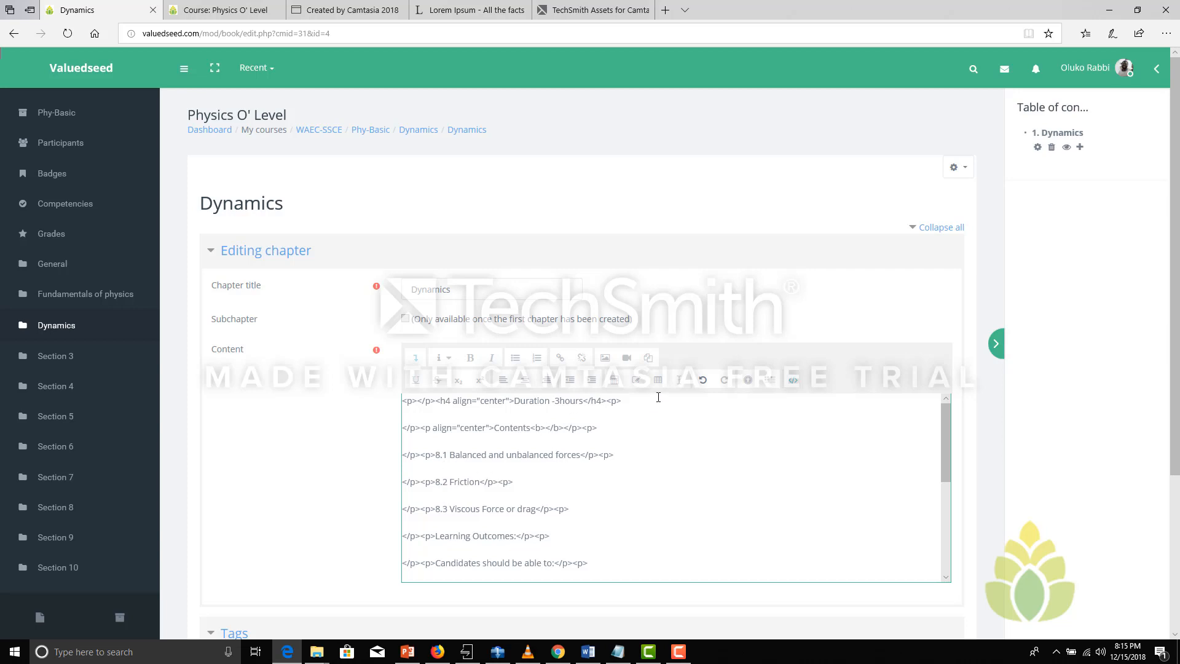
left_click(793, 379)
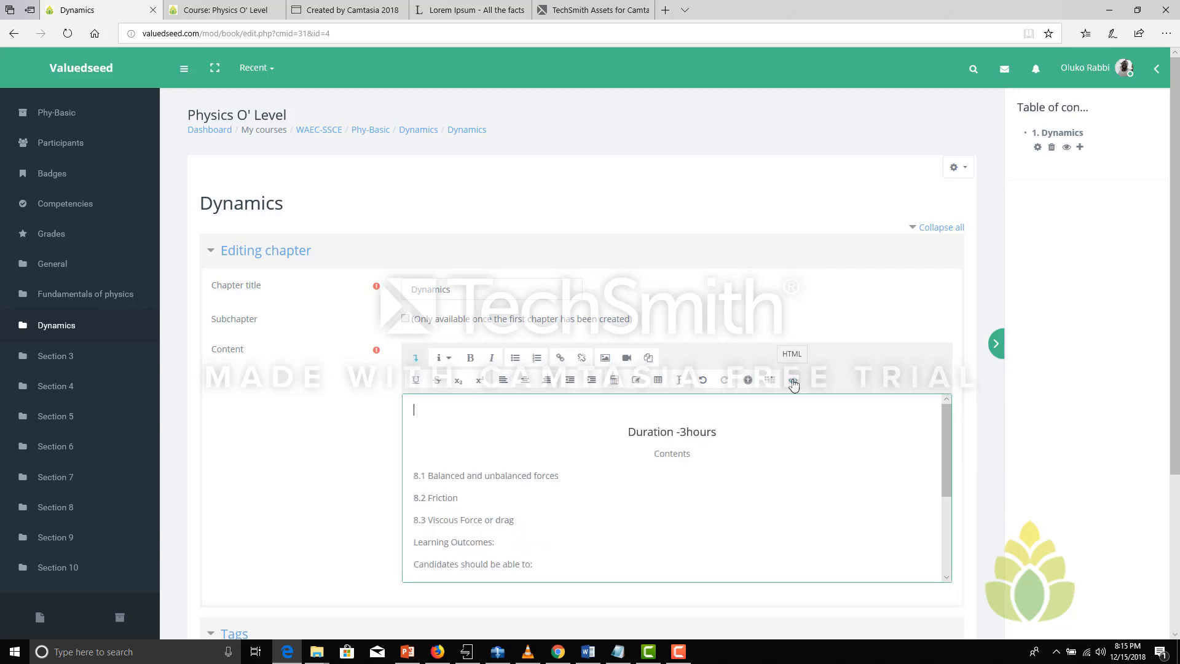
Apply the small heading style to the Contents line in the chapter content
left_click_drag(946, 430, 946, 452)
triple_click(643, 408)
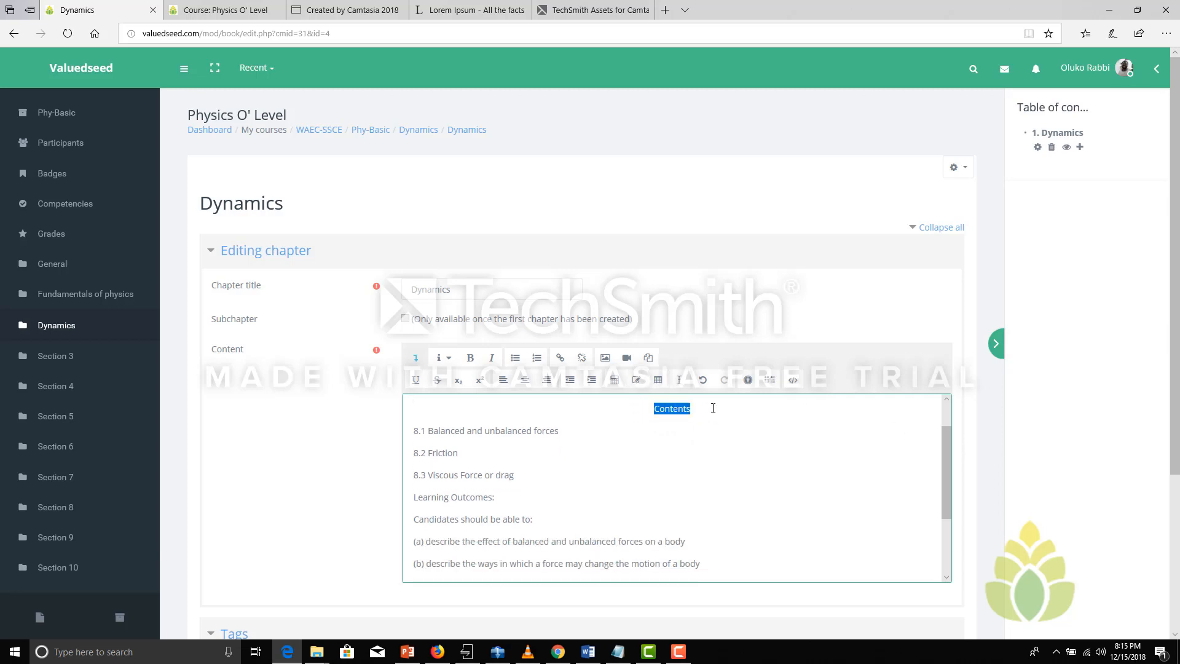
left_click(449, 359)
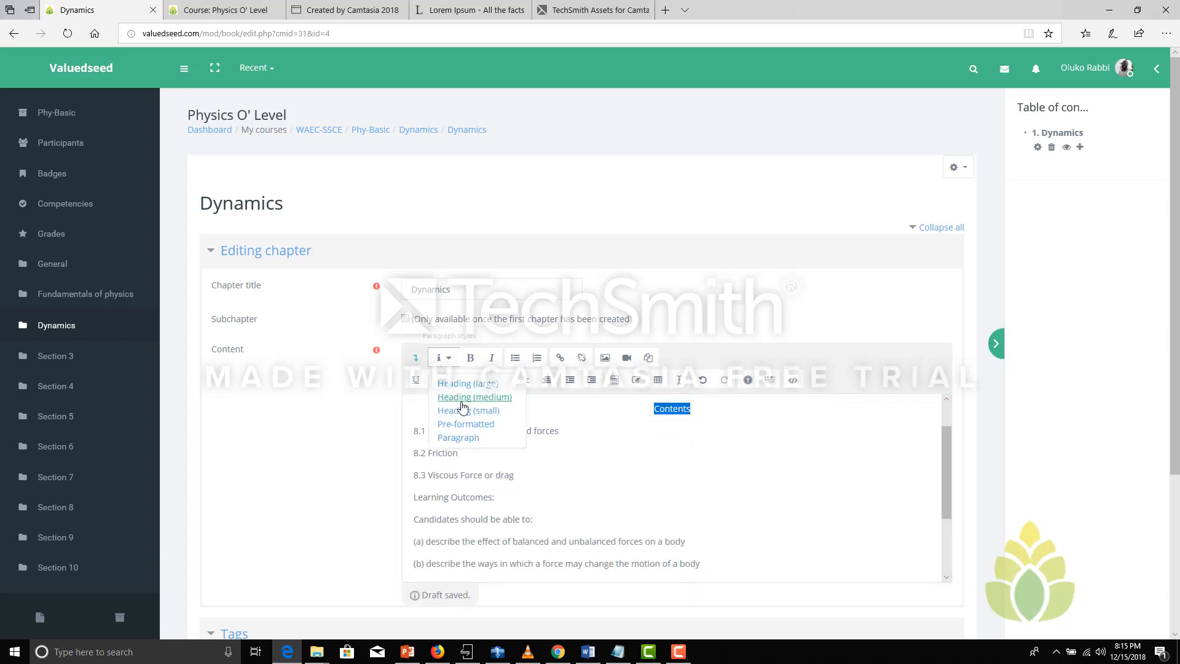
left_click(474, 412)
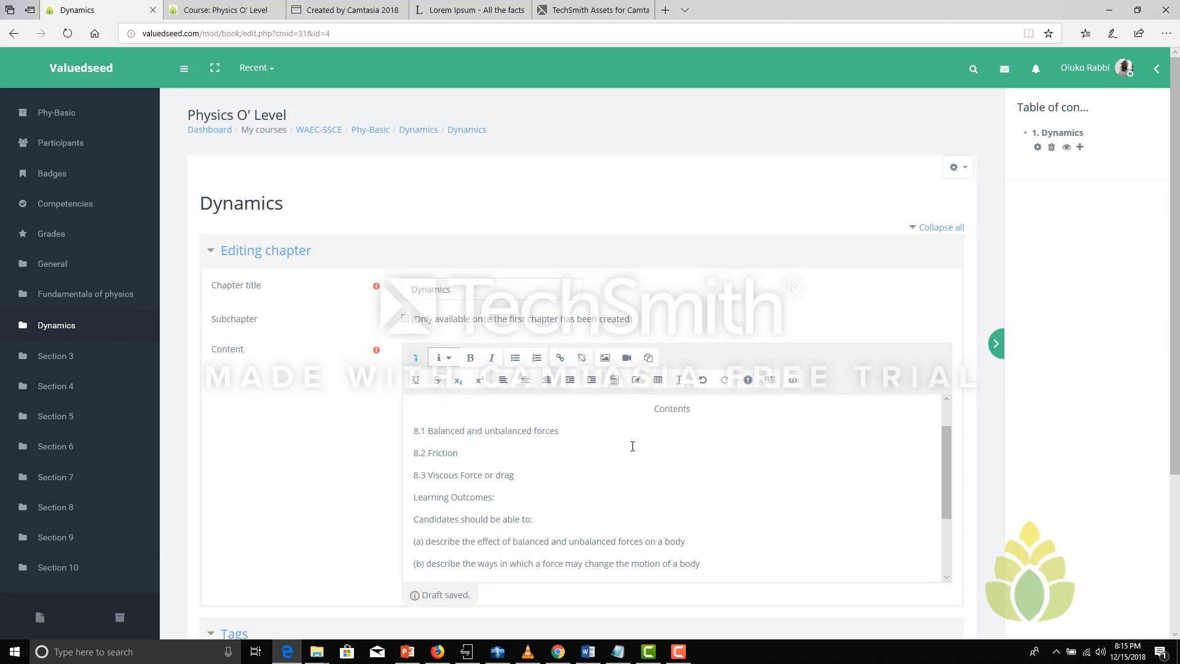
Try to format the lines from 8.1 Balanced and unbalanced forces through outcome (b) as an unordered list
left_click_drag(710, 566, 413, 430)
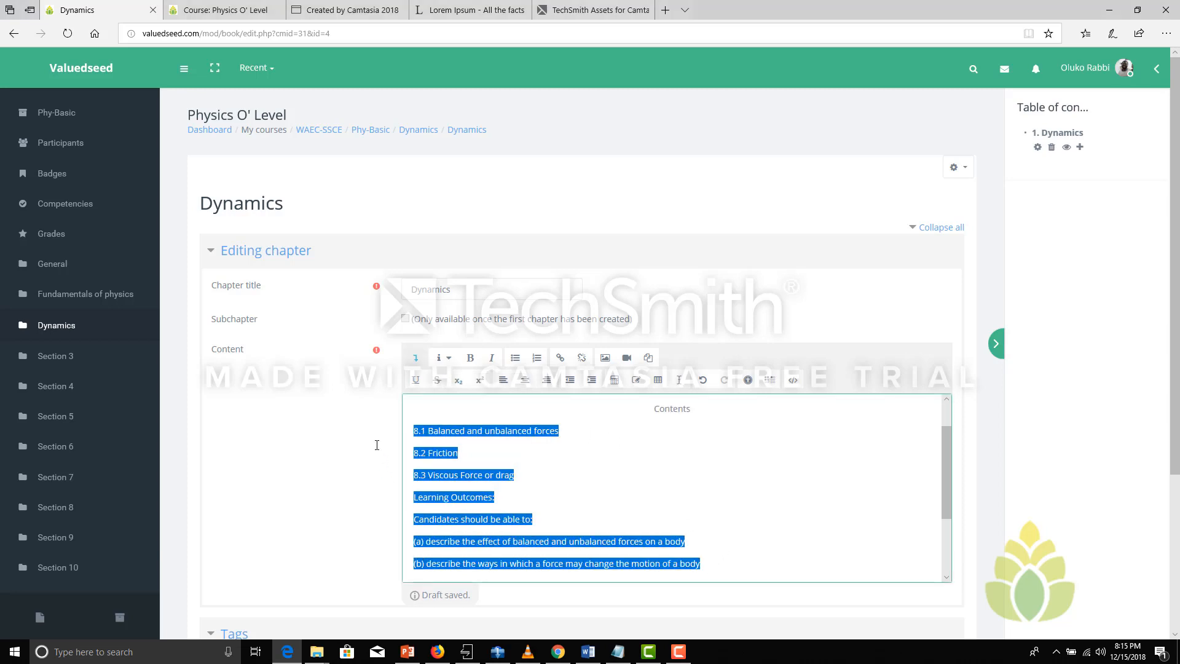
left_click(516, 360)
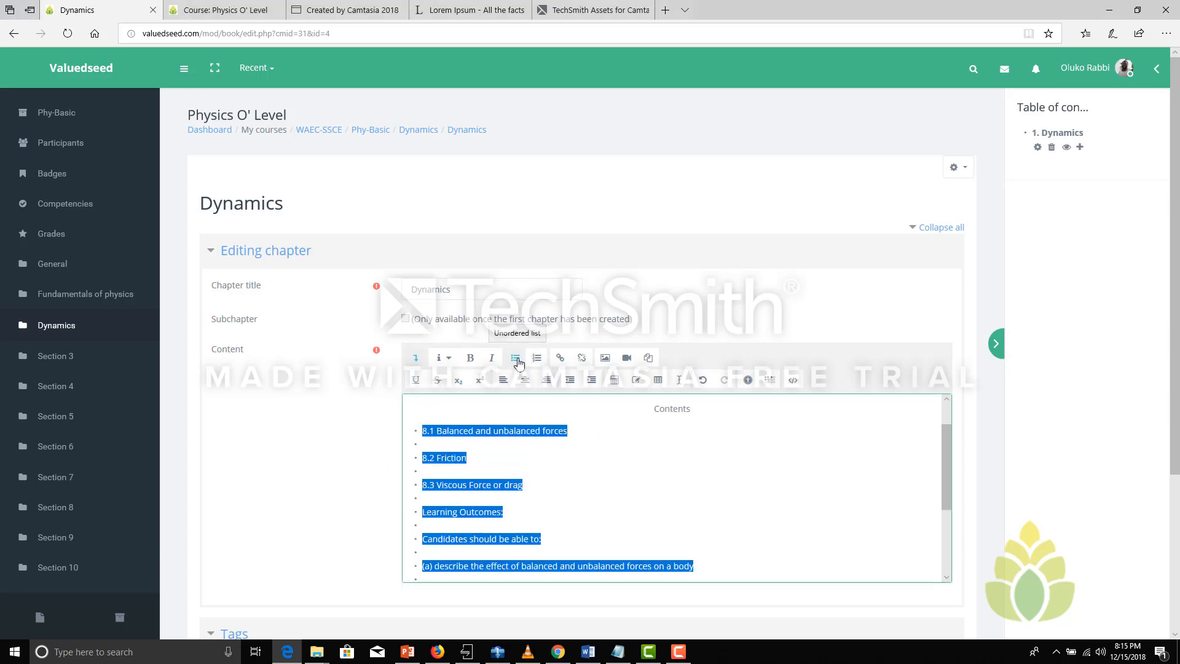
left_click(515, 464)
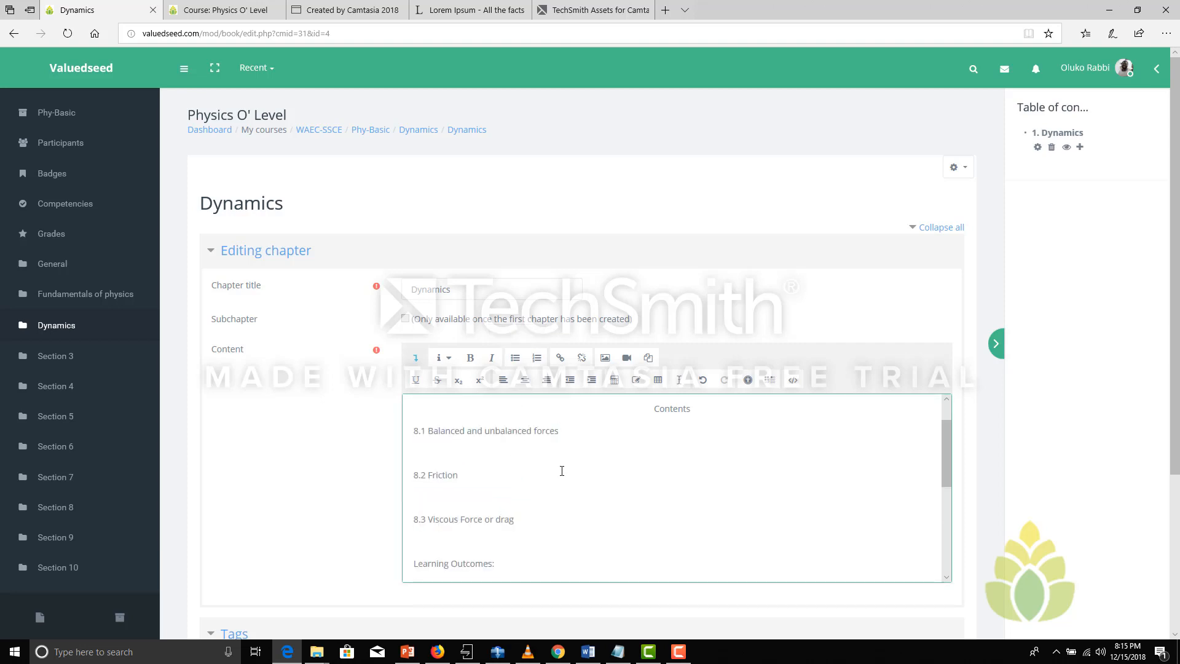
left_click_drag(951, 471, 951, 499)
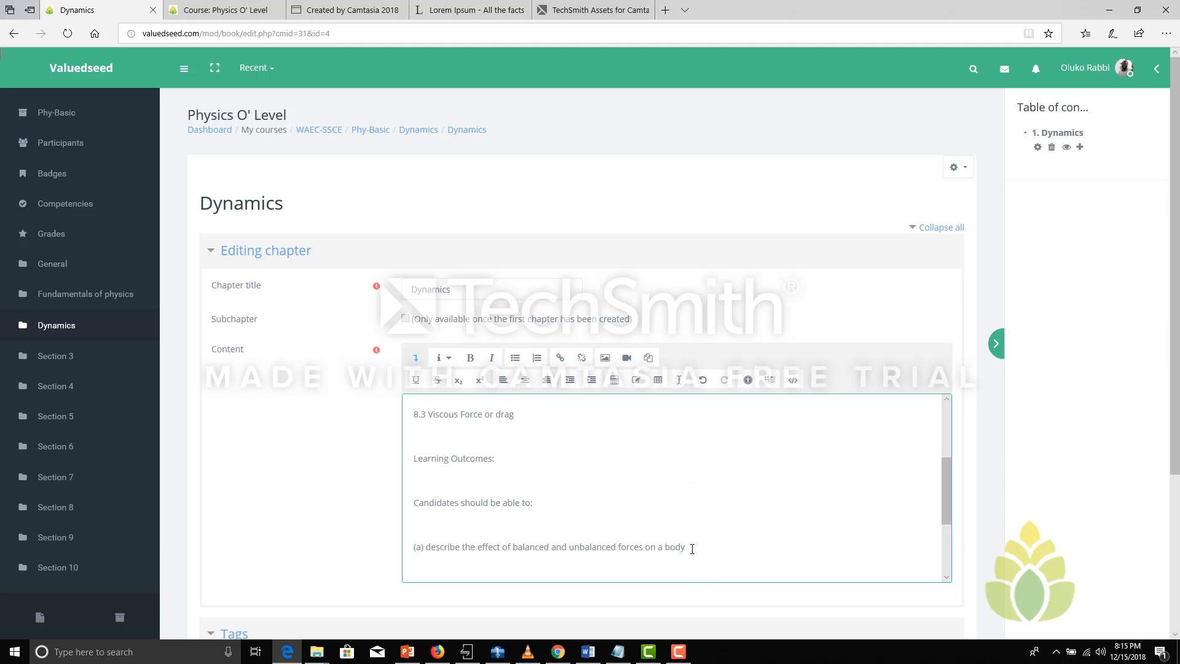
left_click_drag(692, 549, 400, 413)
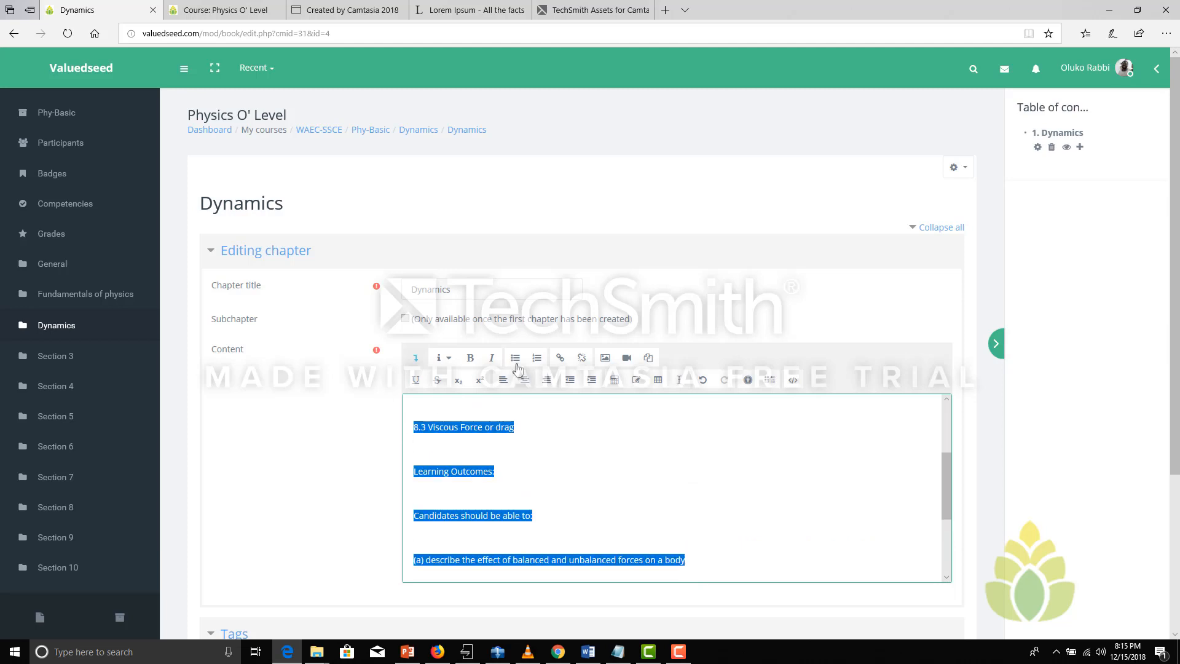
left_click(516, 359)
left_click(516, 359)
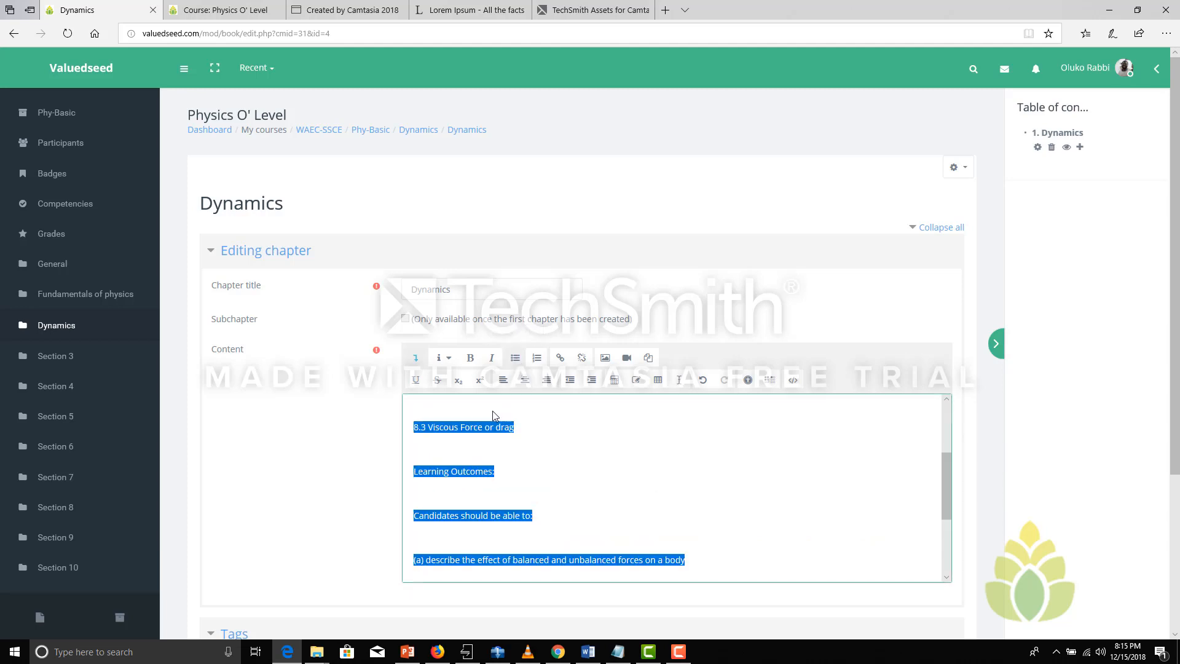
left_click(477, 451)
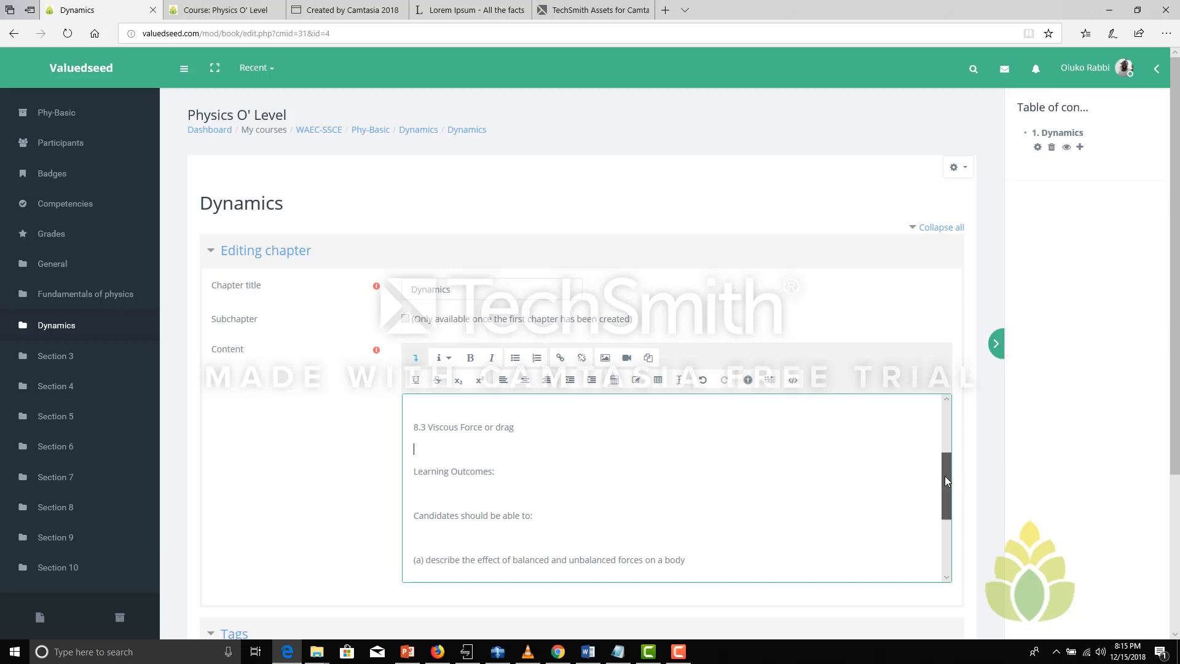
Try to turn all the lines from 8.1 through outcome (f) into an unordered list and back to plain paragraphs
left_click_drag(946, 480, 948, 533)
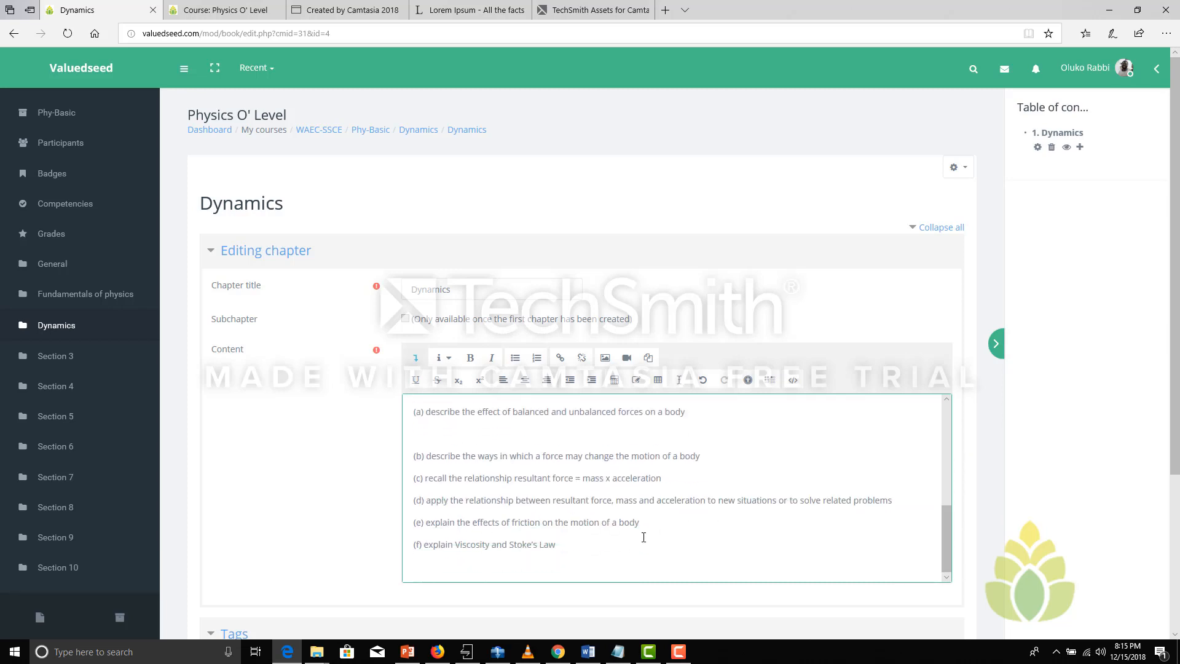
left_click_drag(591, 536, 424, 474)
left_click(514, 362)
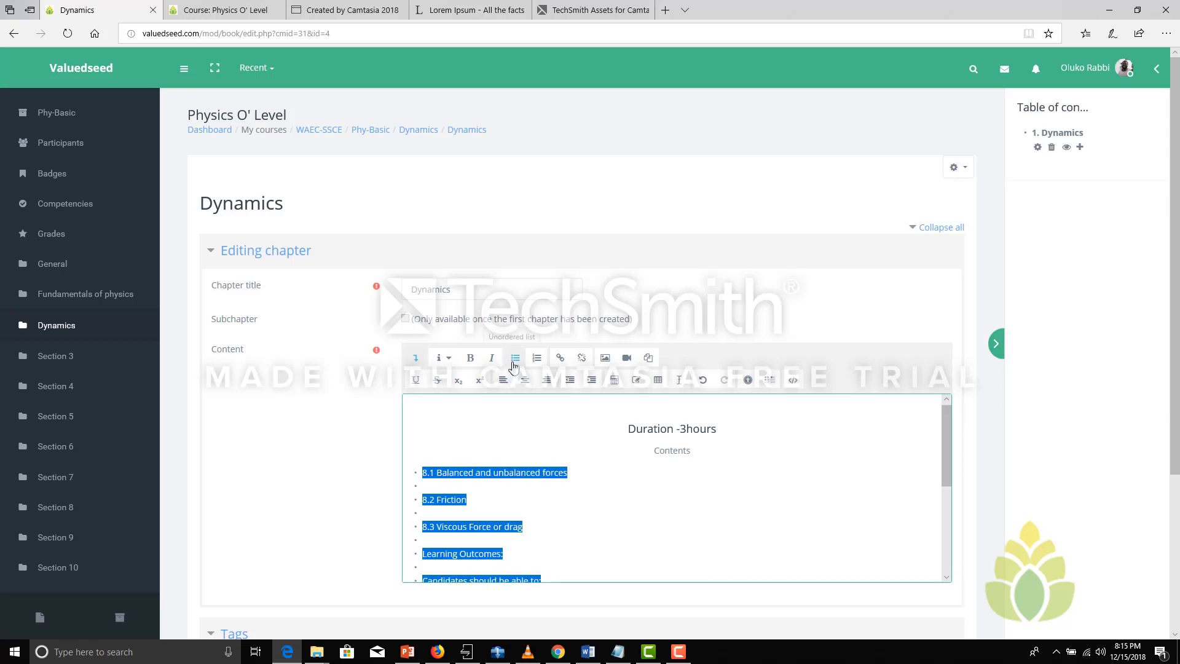
left_click(515, 363)
Delete the empty lines separating topics 8.1 to 8.3, Learning Outcomes and Candidates should be able to
left_click(434, 502)
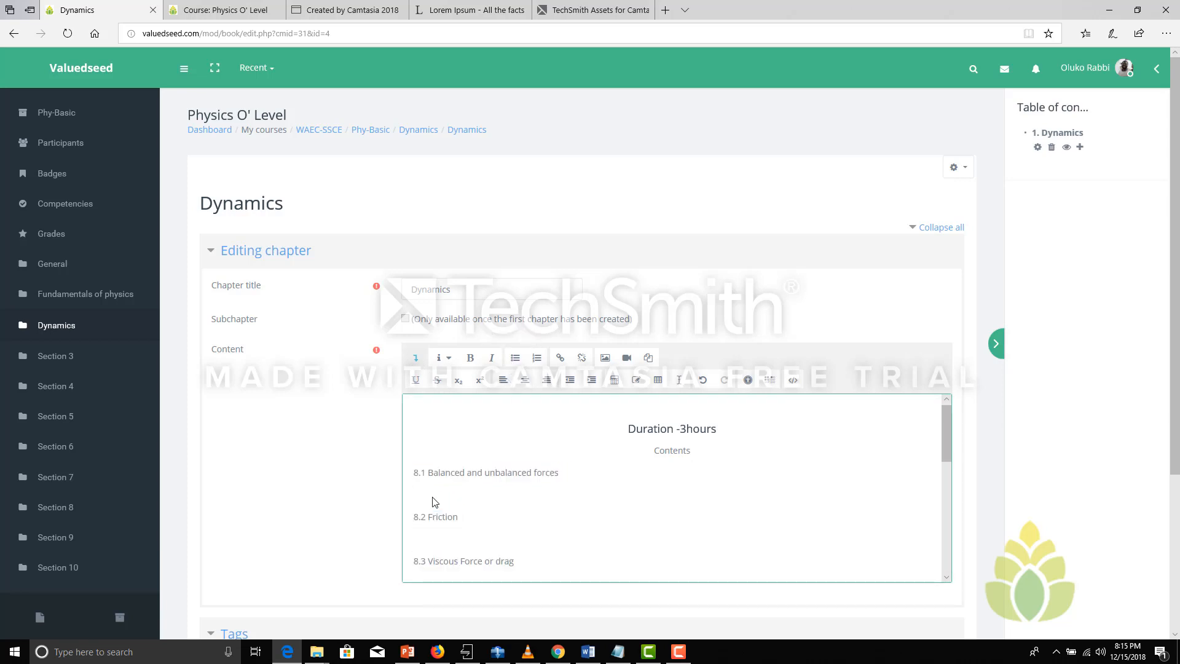
key("BackSpace")
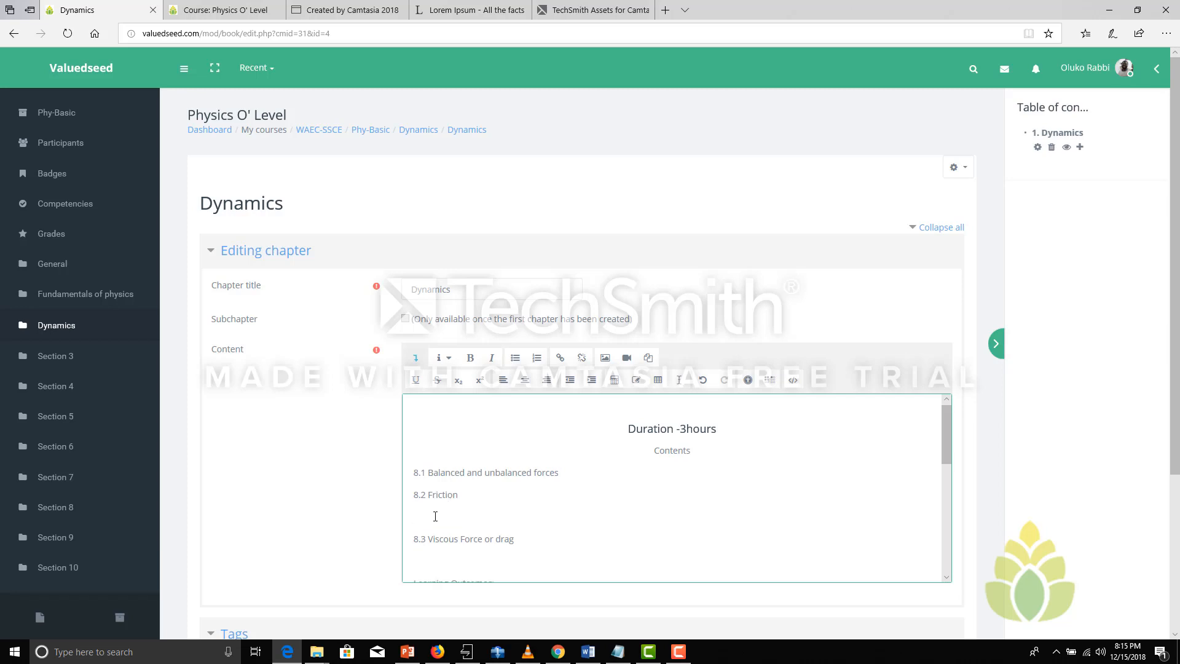
key("Delete")
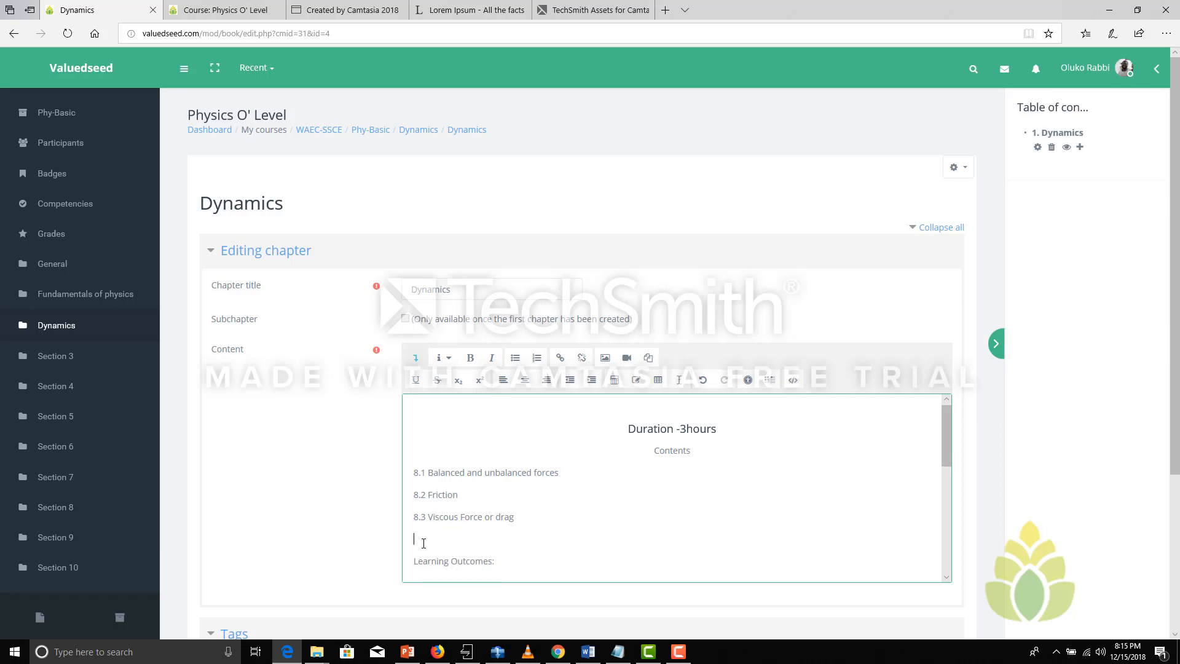
key("Delete")
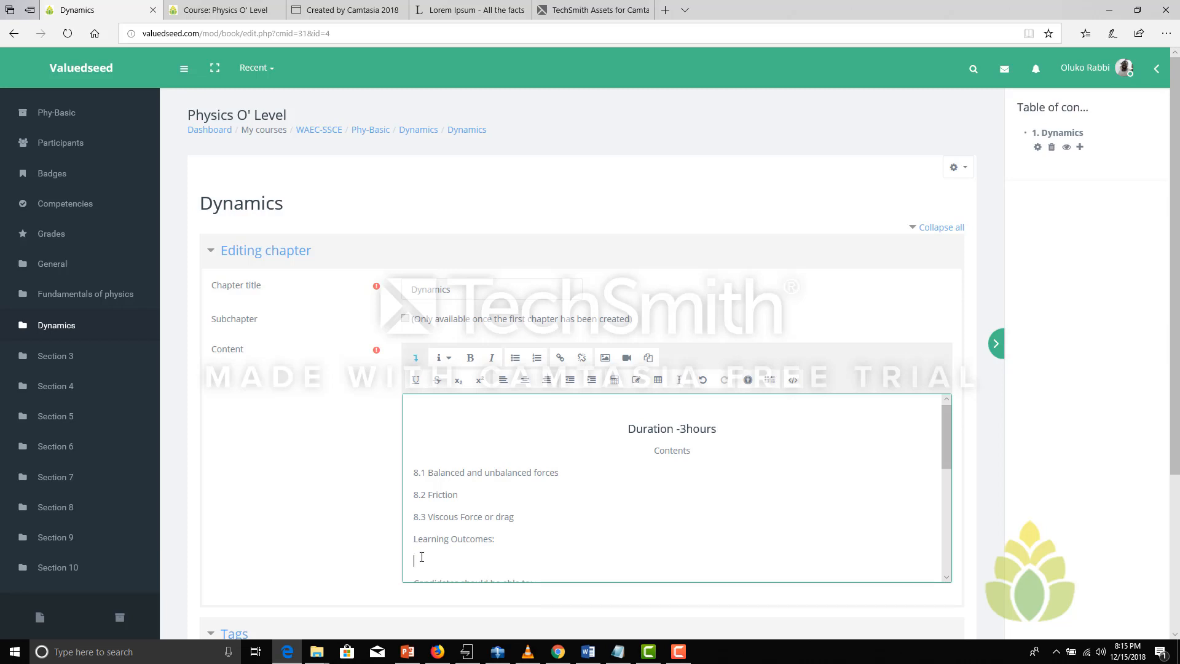
key("Delete")
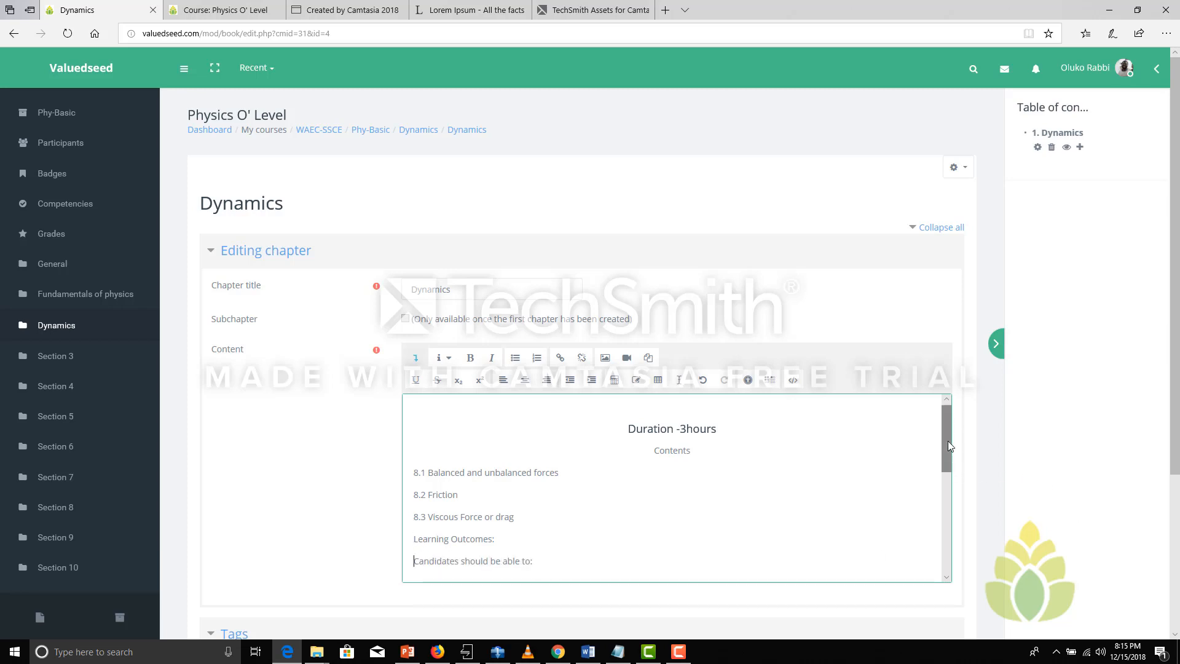
Delete the empty lines between Candidates should be able to and the learning outcomes (a) through (f)
left_click_drag(948, 445, 949, 497)
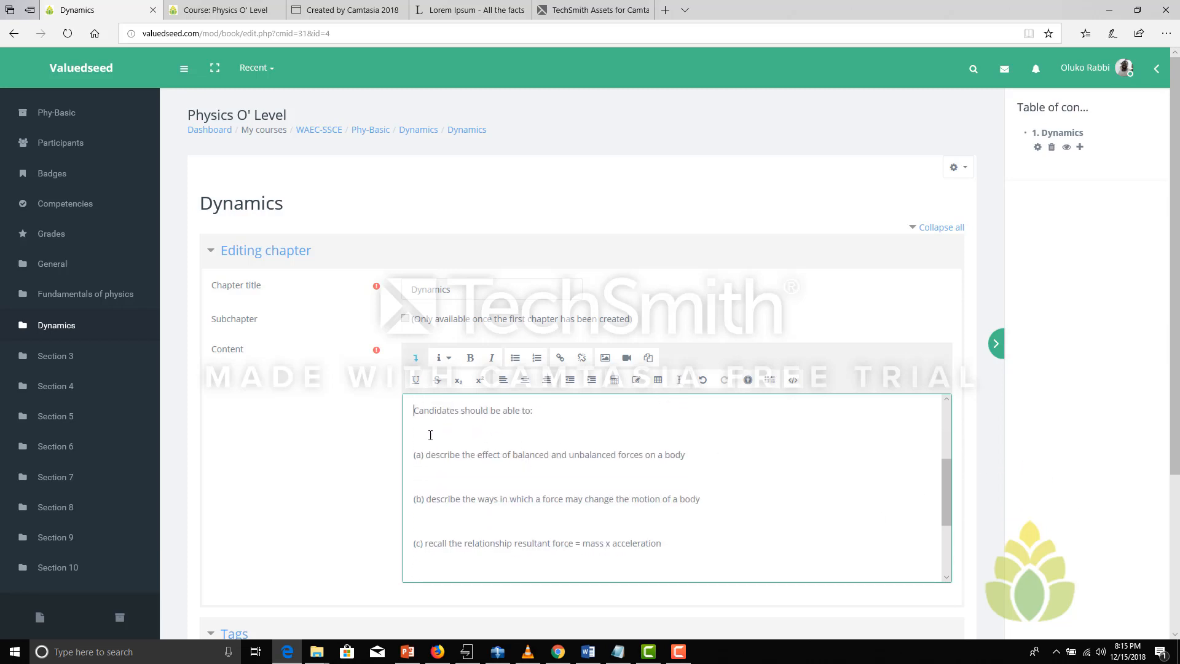
left_click(430, 435)
key("Delete")
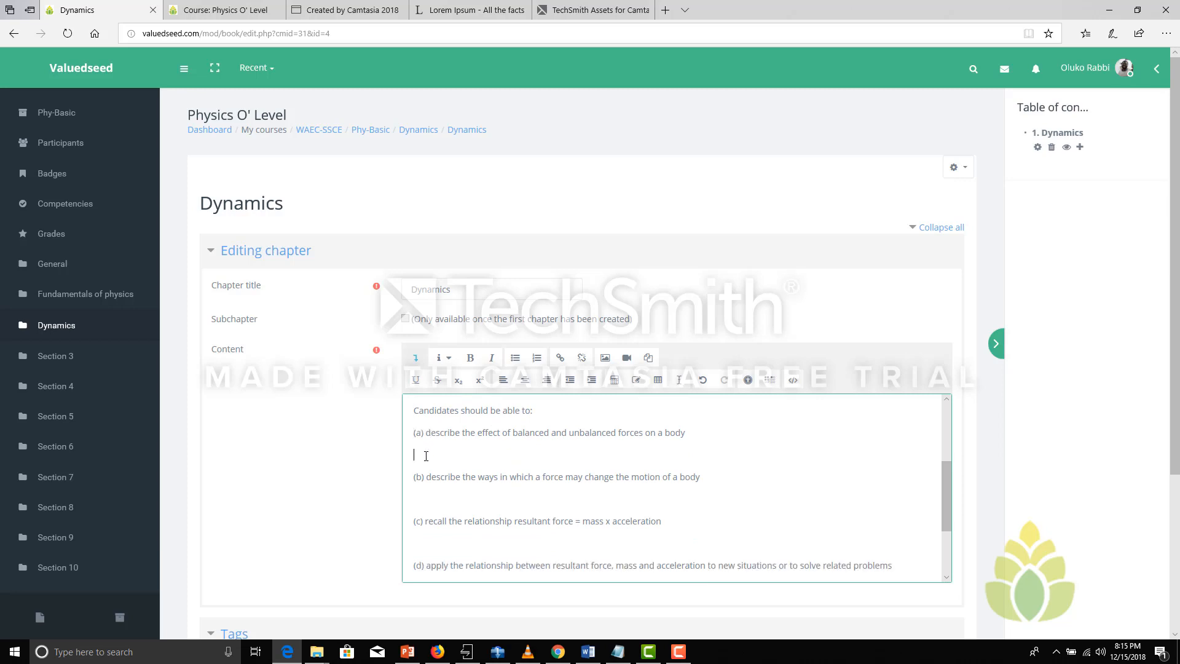
key("Delete")
left_click(426, 481)
key("Delete")
key("Delete")
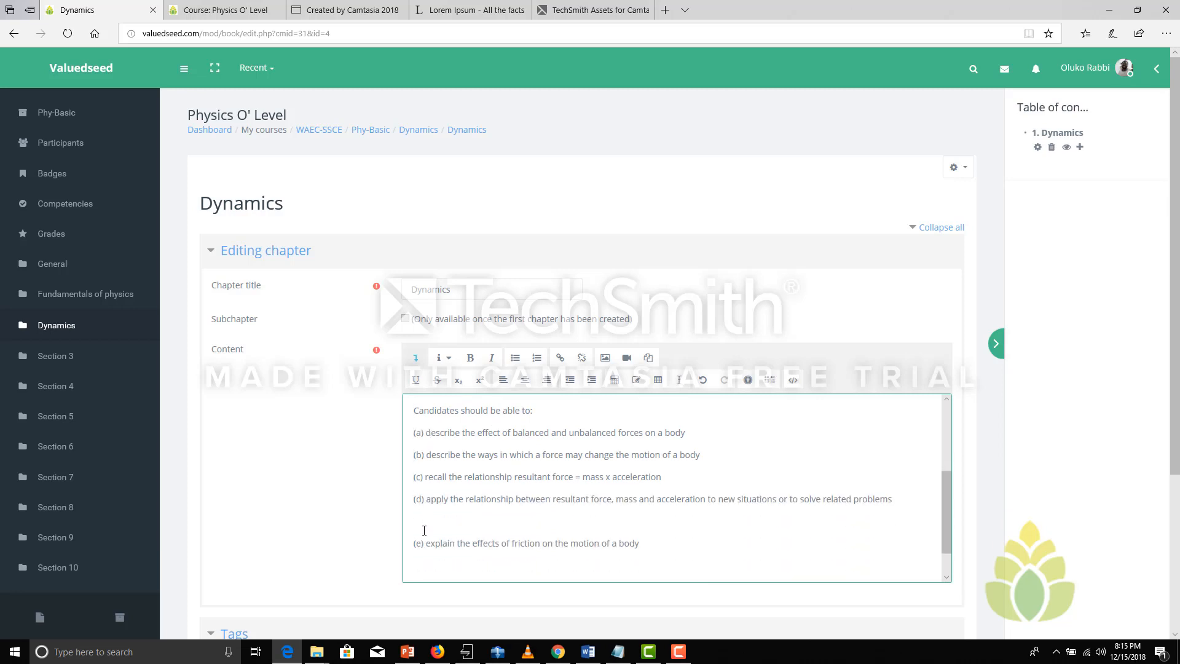
left_click(427, 523)
key("Delete")
key("Delete")
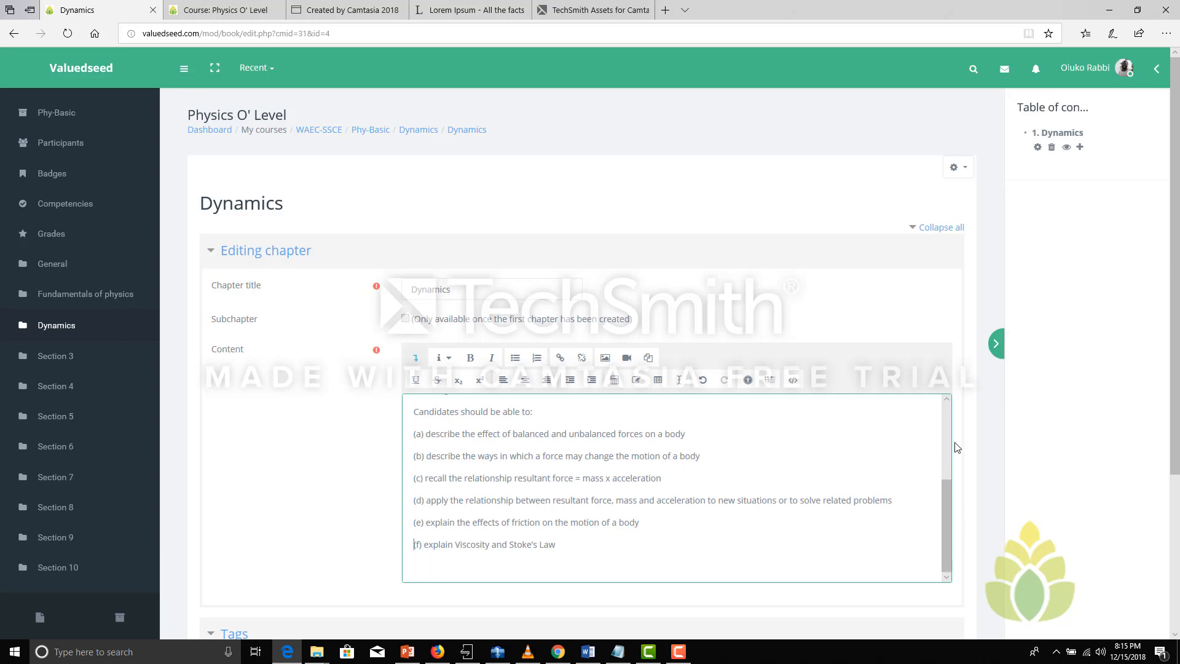
left_click_drag(945, 493, 960, 432)
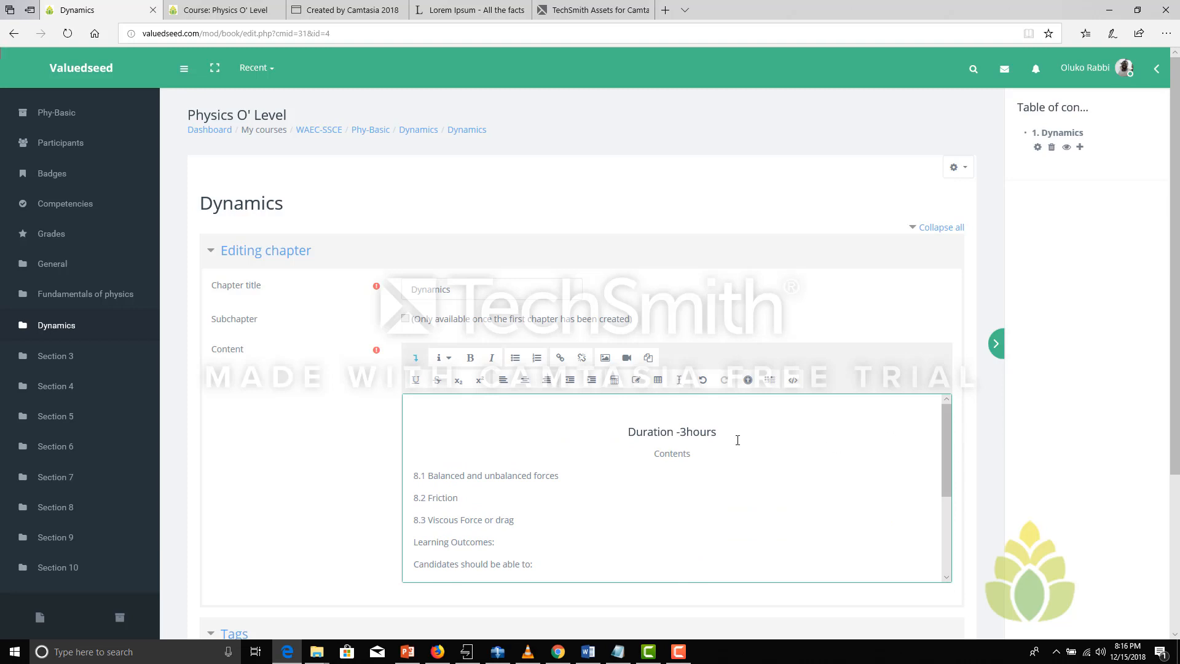
Check the HTML source of the chapter content, and review the formatted text down to outcome (f)
left_click(793, 379)
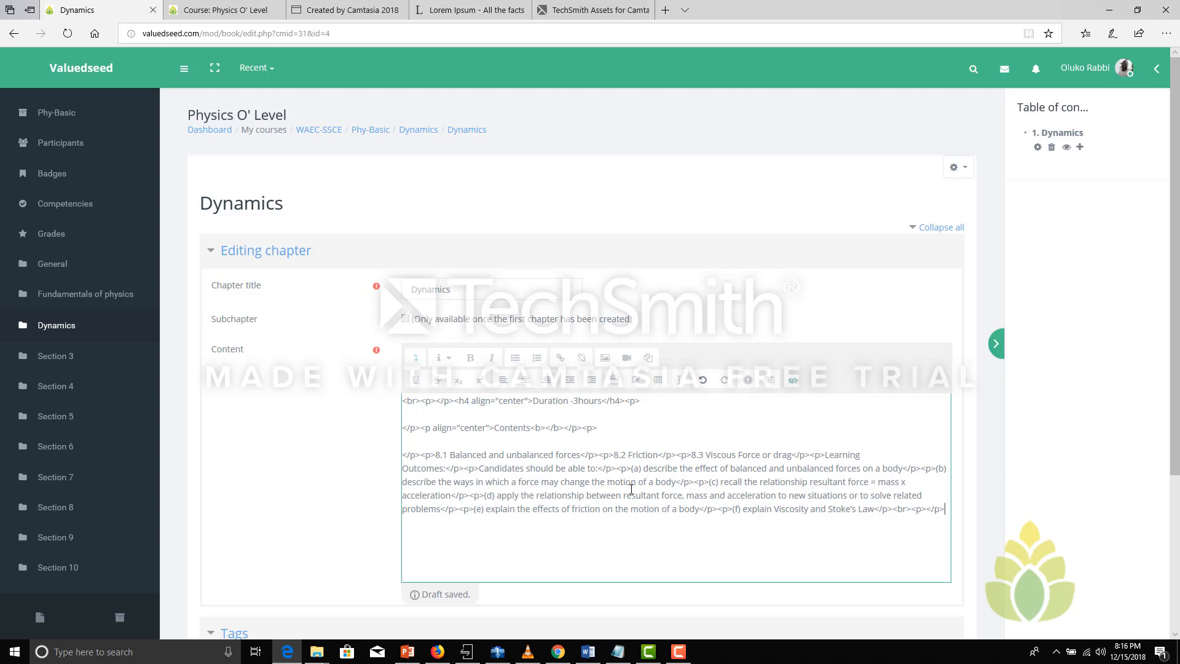
left_click(792, 380)
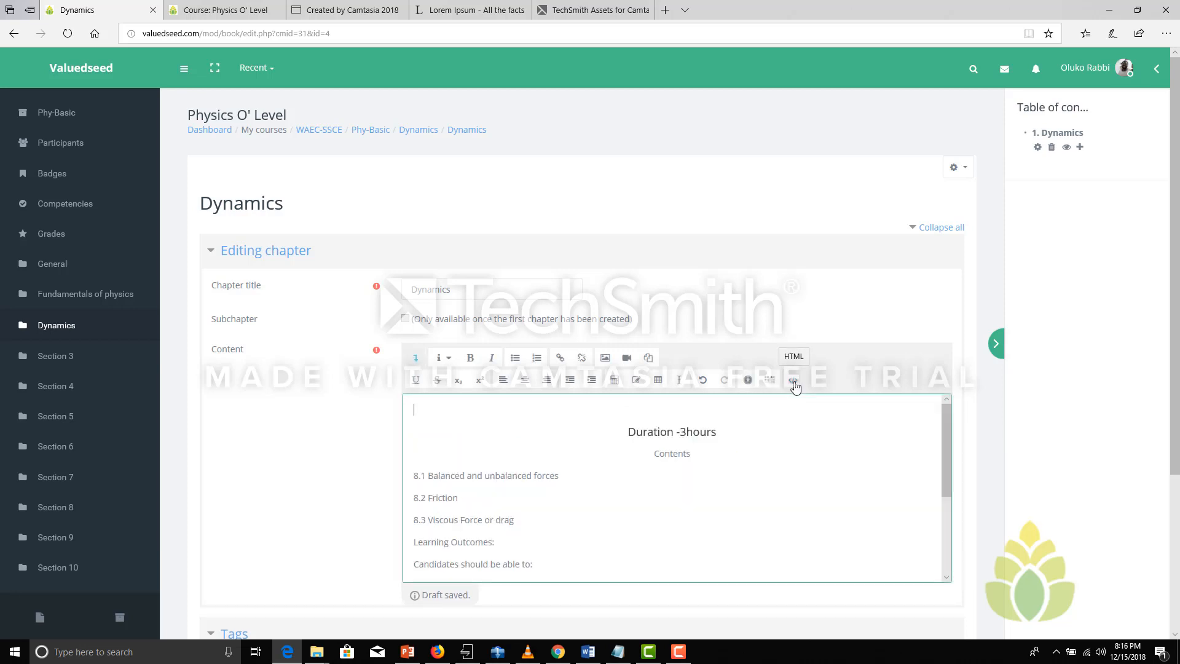
left_click_drag(943, 441, 945, 539)
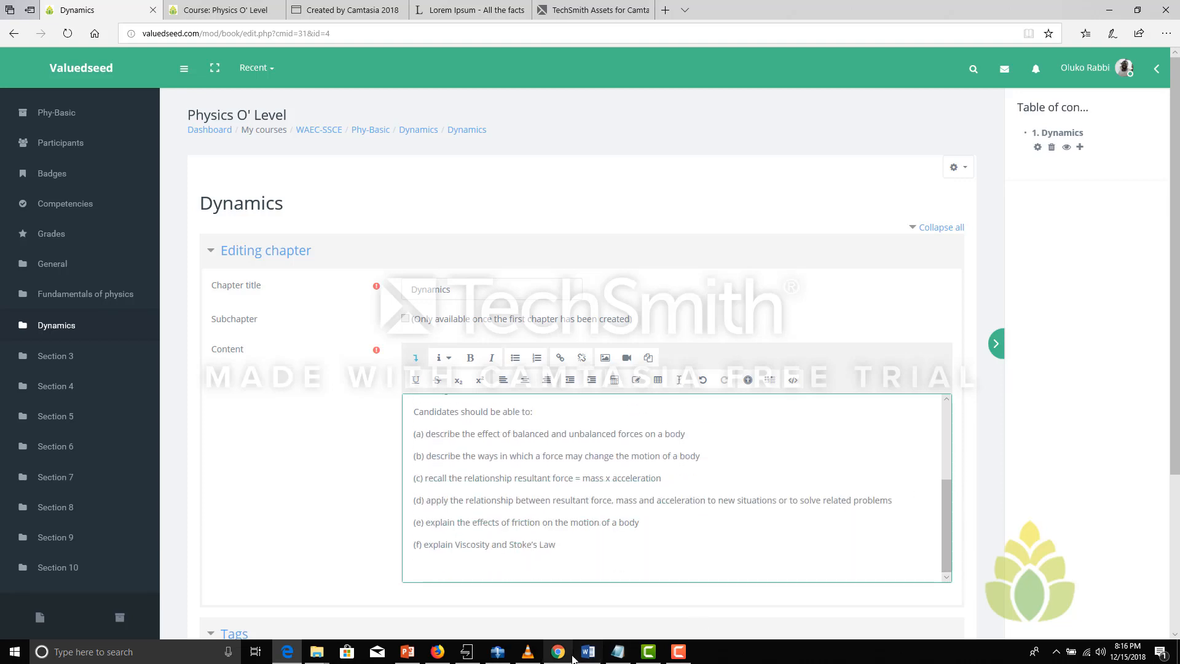
Switch to the Dynamics document in Word and examine the contents list, the Dynamics introduction, the force diagram and the force definitions
left_click(584, 653)
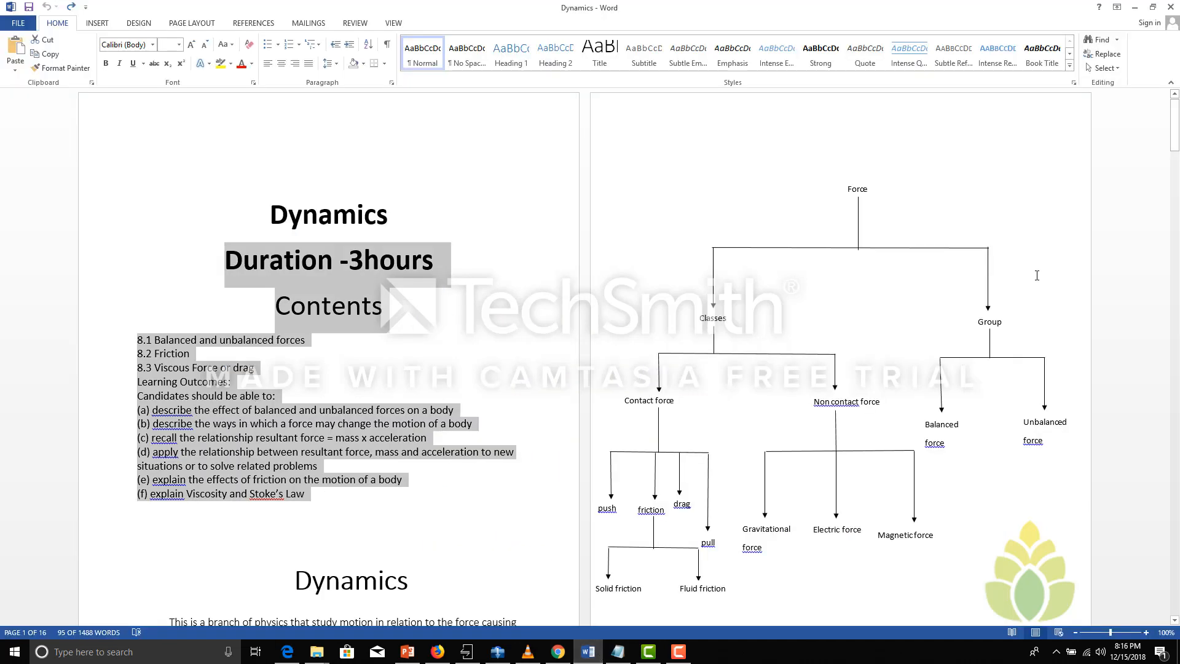
mouse_move(1170, 113)
left_mouse_down()
mouse_move(1173, 153)
mouse_move(1175, 125)
left_mouse_up()
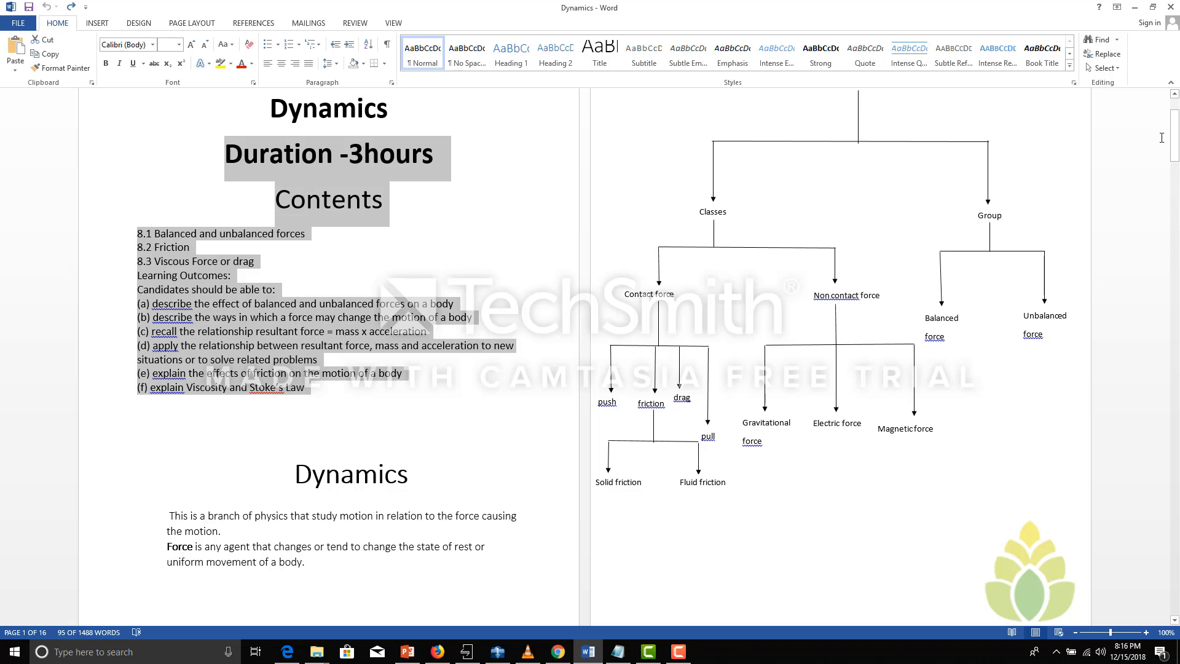
scroll(1162, 138, "down", 10)
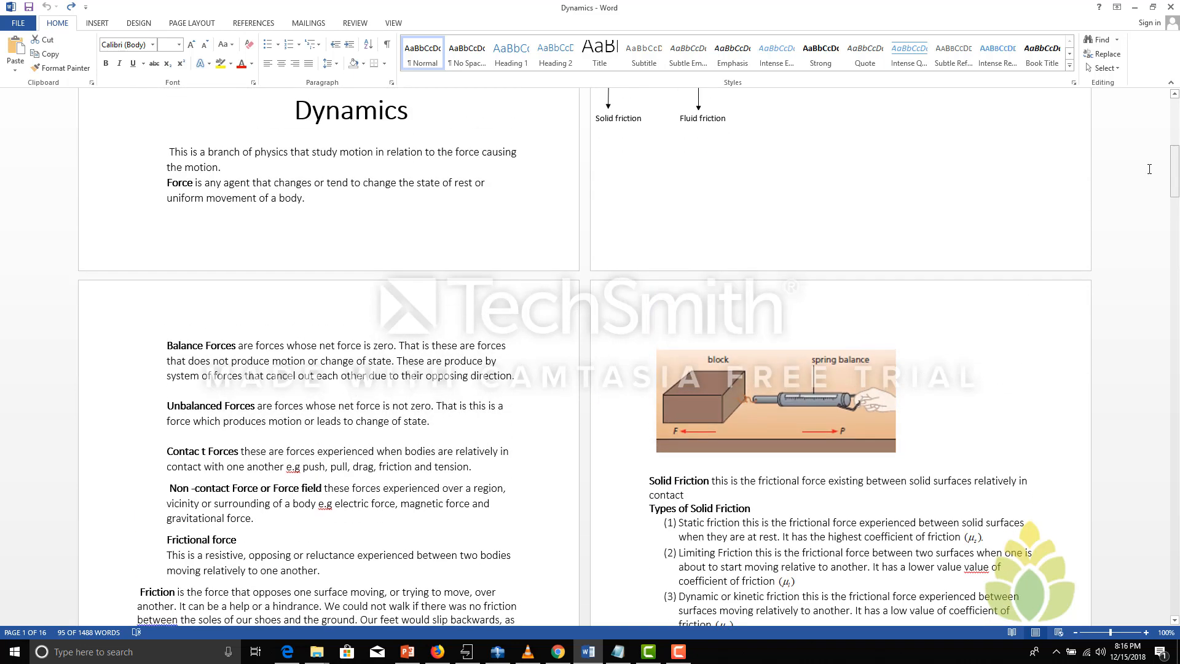
left_click_drag(325, 227, 361, 574)
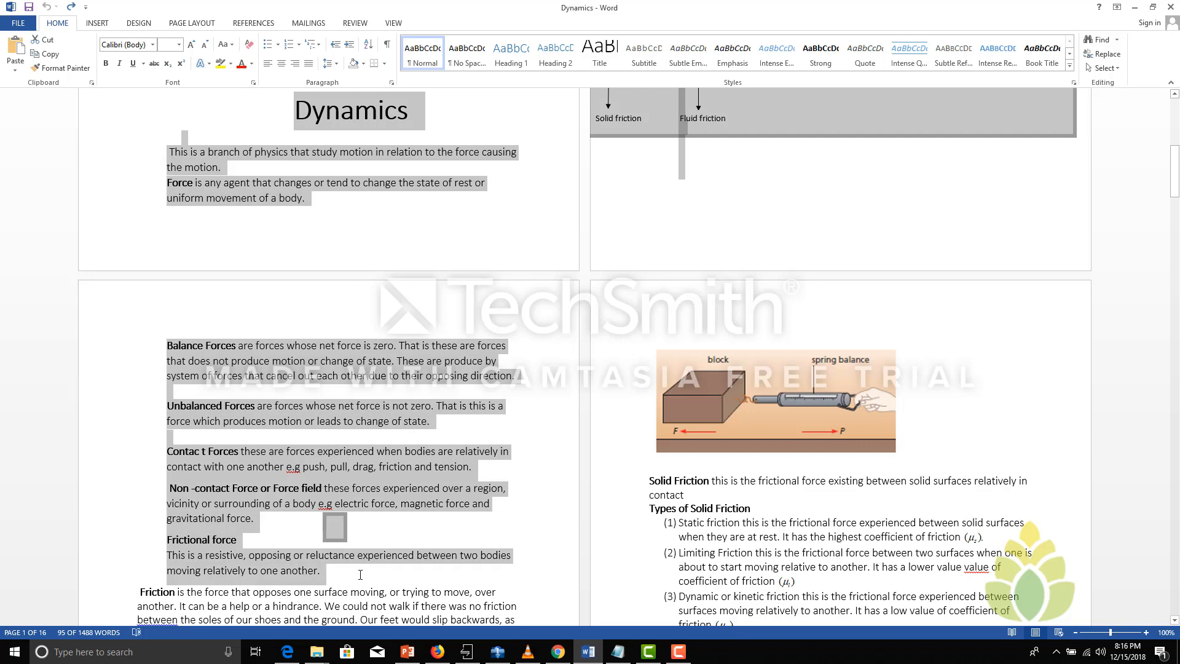
left_click(367, 238)
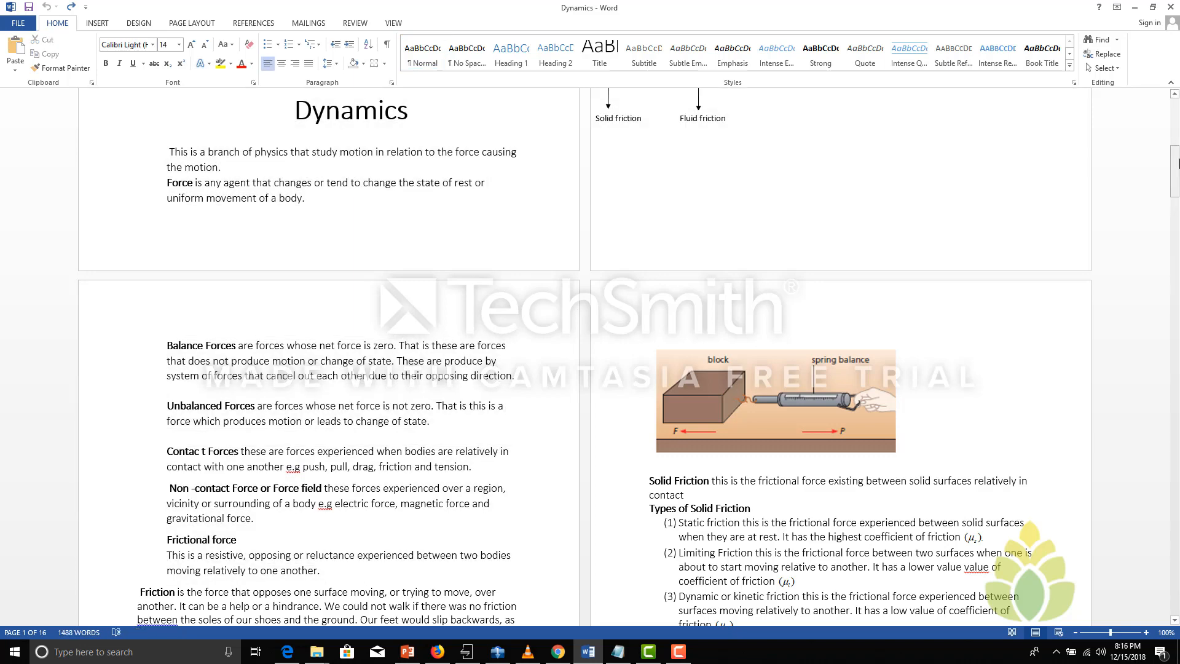
left_click_drag(1178, 164, 1177, 132)
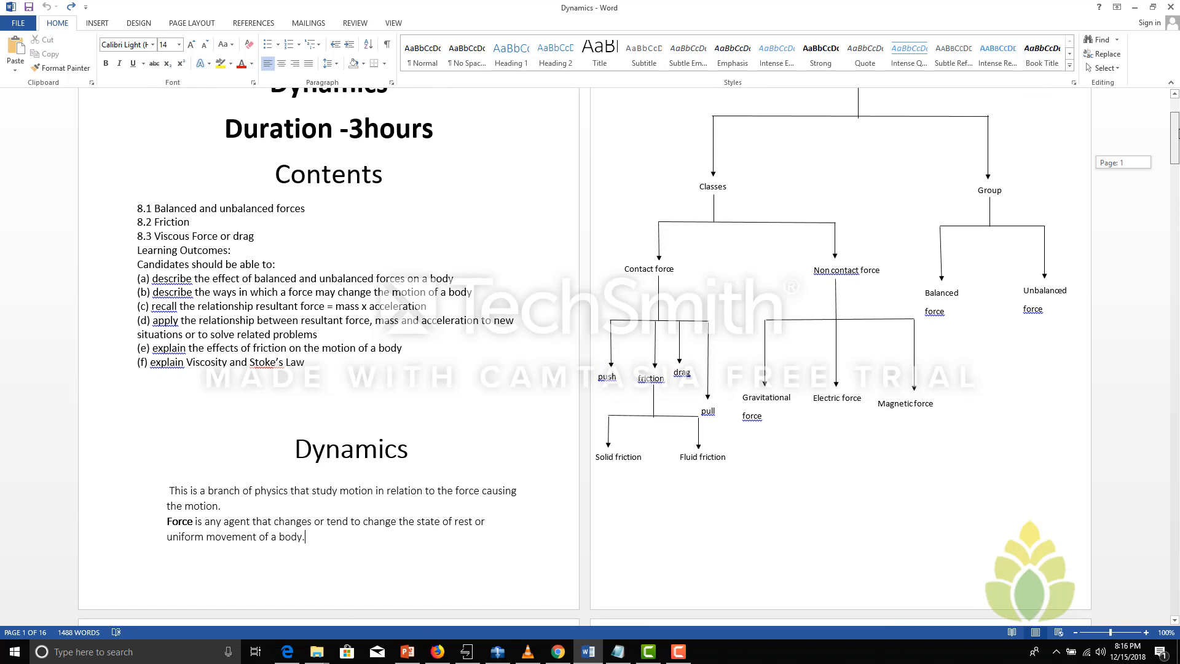
left_click_drag(1163, 143, 1163, 150)
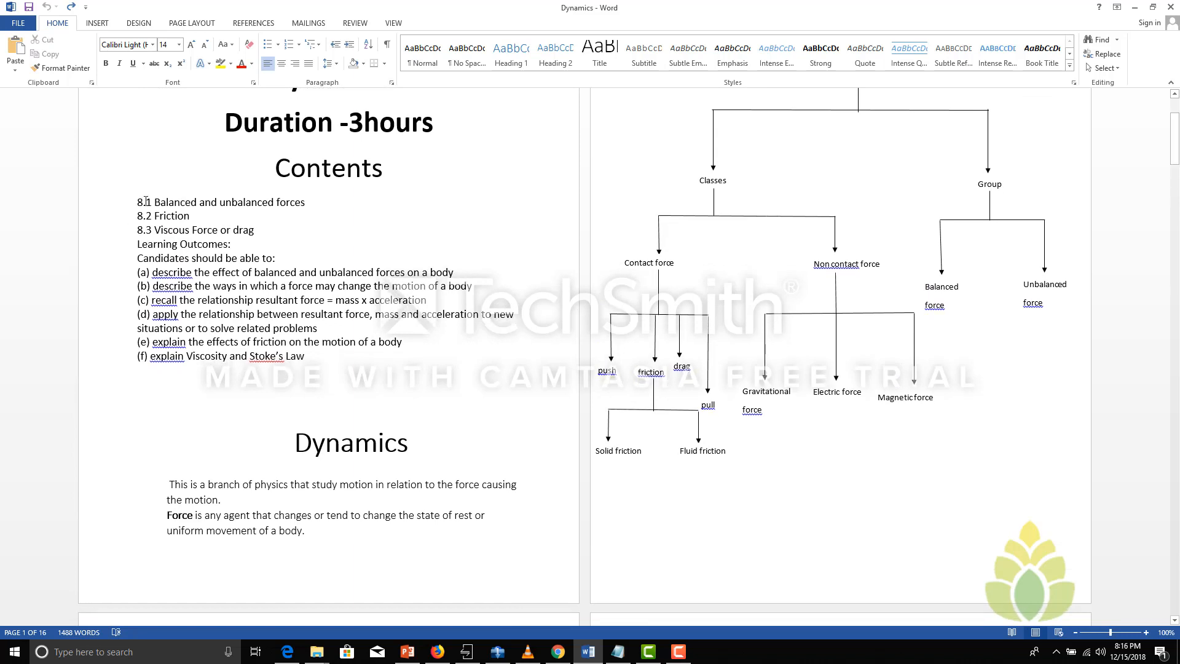
left_click_drag(211, 200, 138, 202)
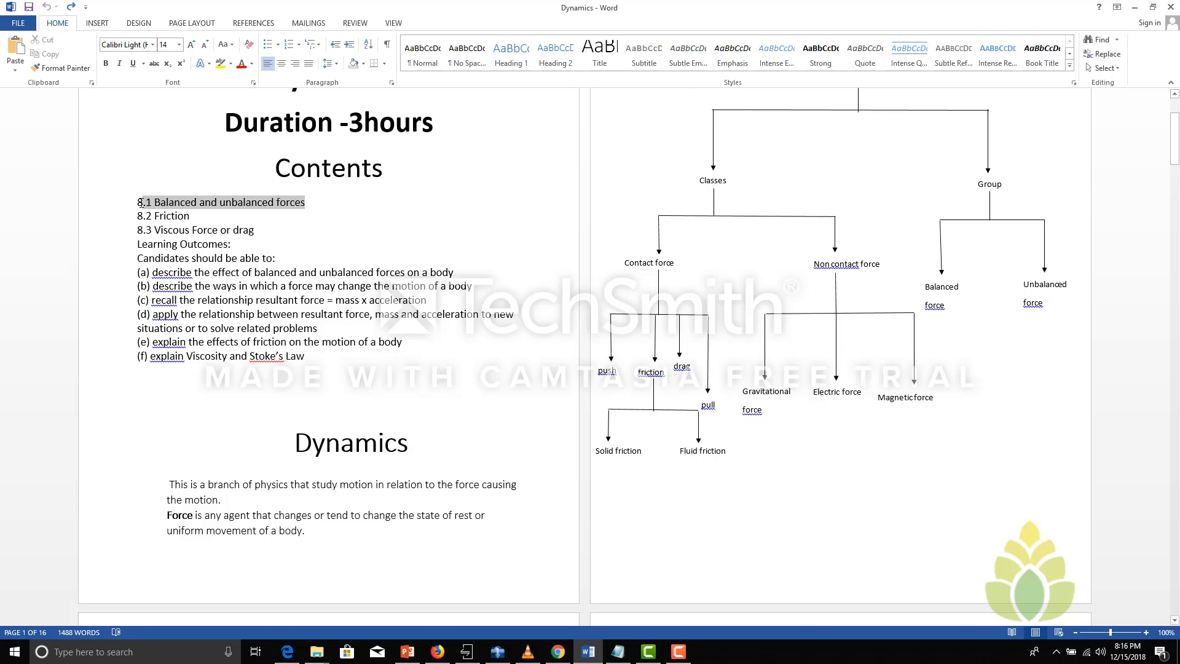
left_click_drag(1177, 141, 1178, 87)
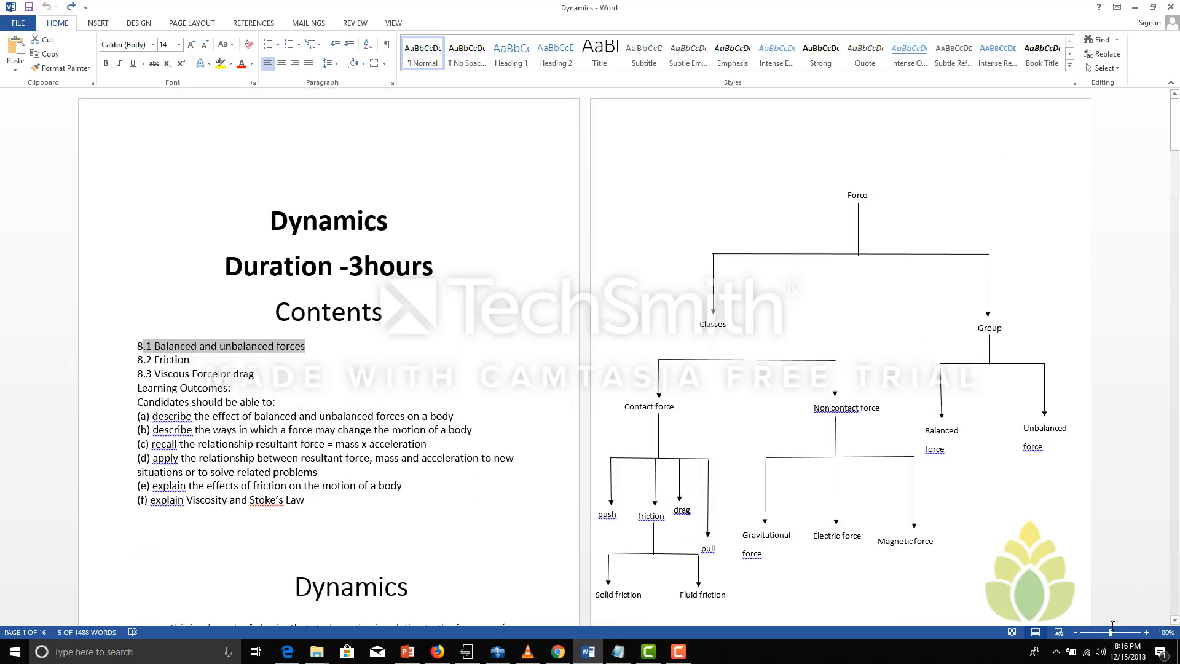
Zoom the document out to 68%, preview it in Read Mode and return to Print Layout
left_click_drag(1110, 632, 1100, 635)
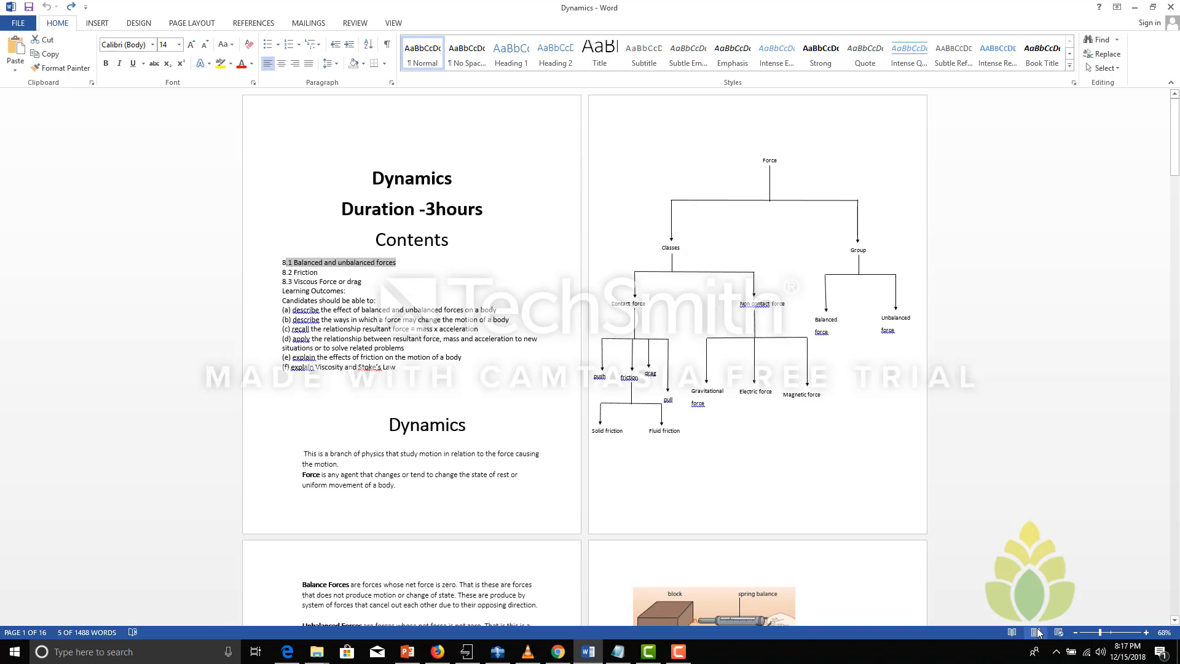
left_click(1013, 634)
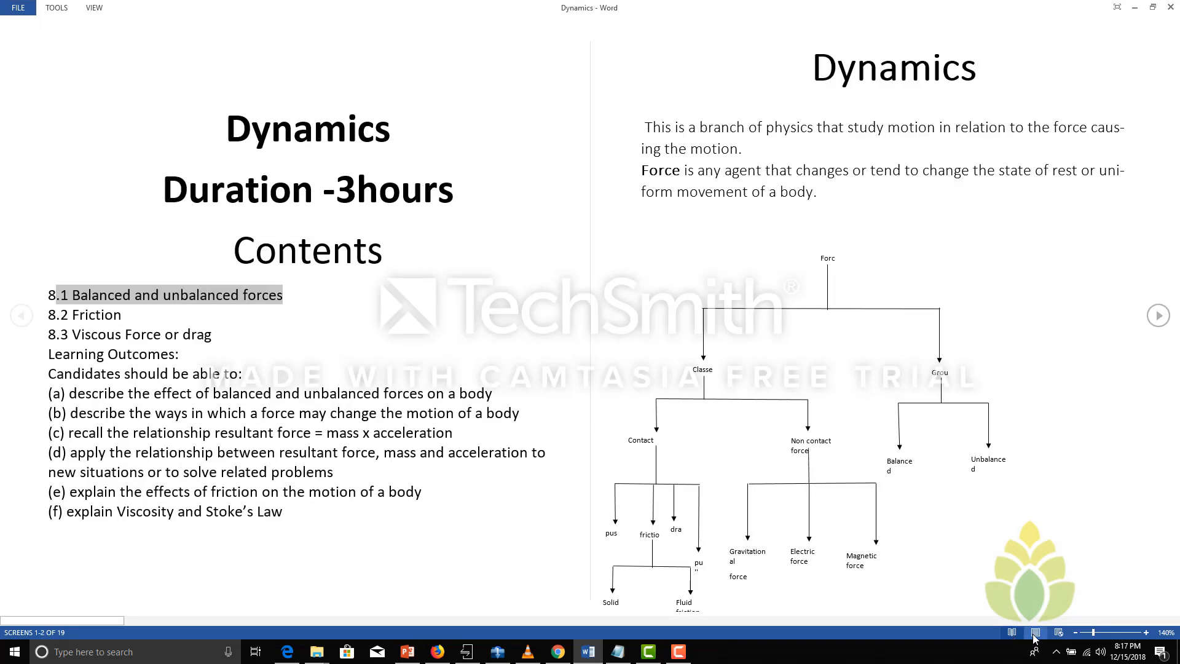
left_click(1035, 634)
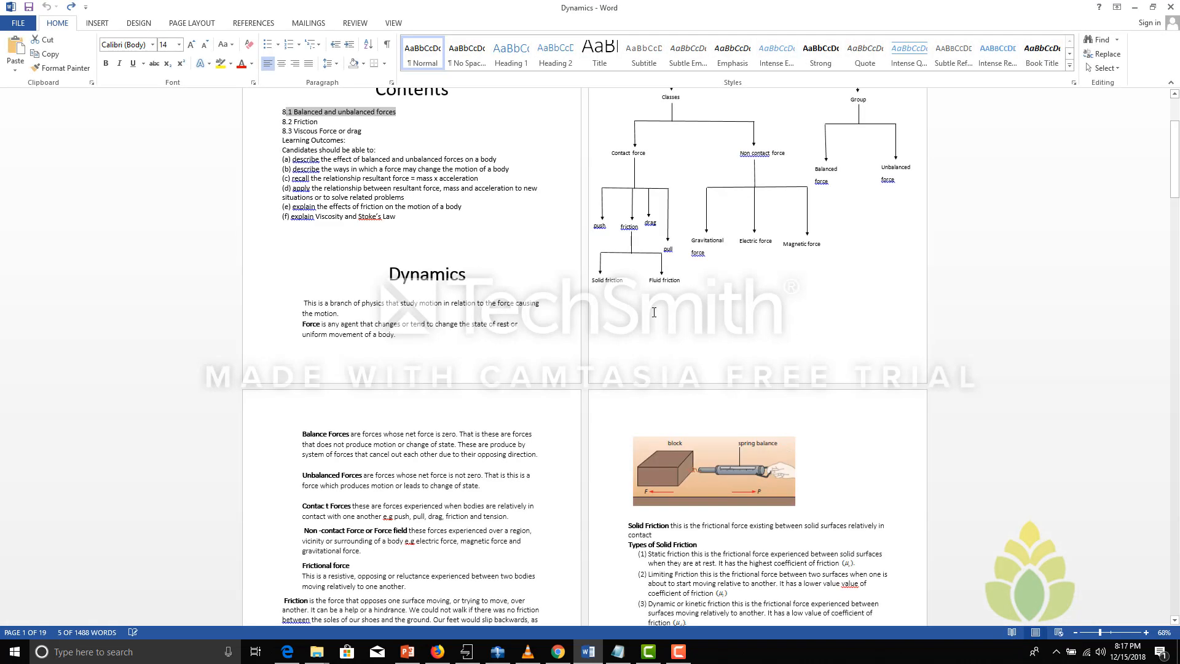
left_click(668, 338)
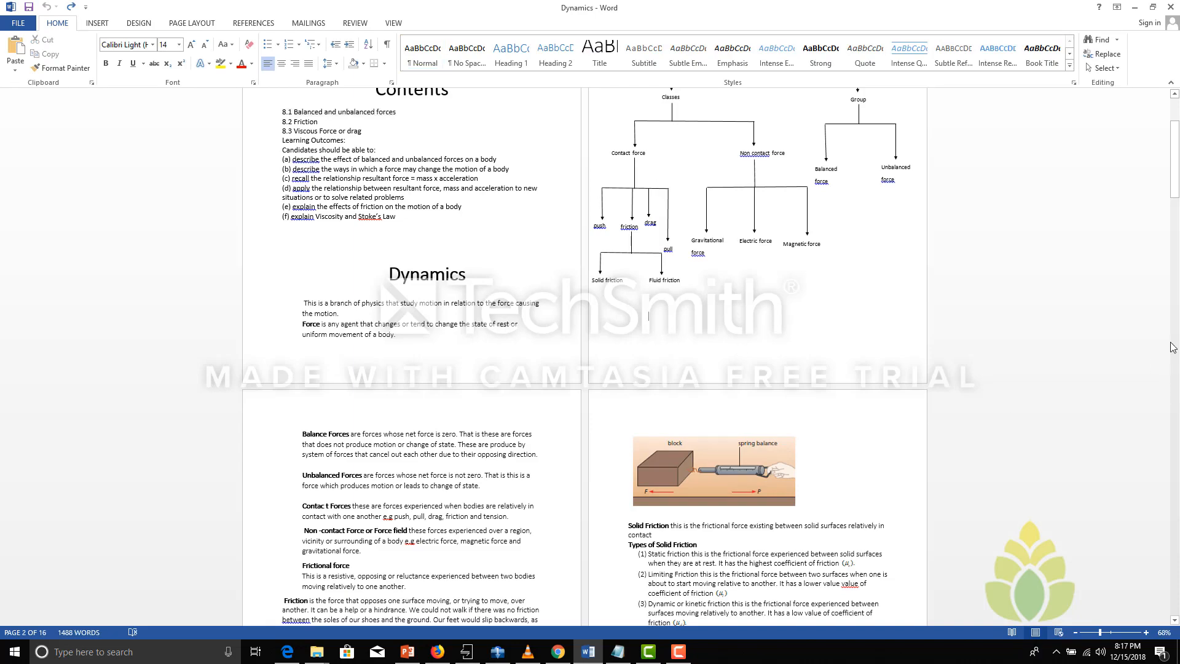